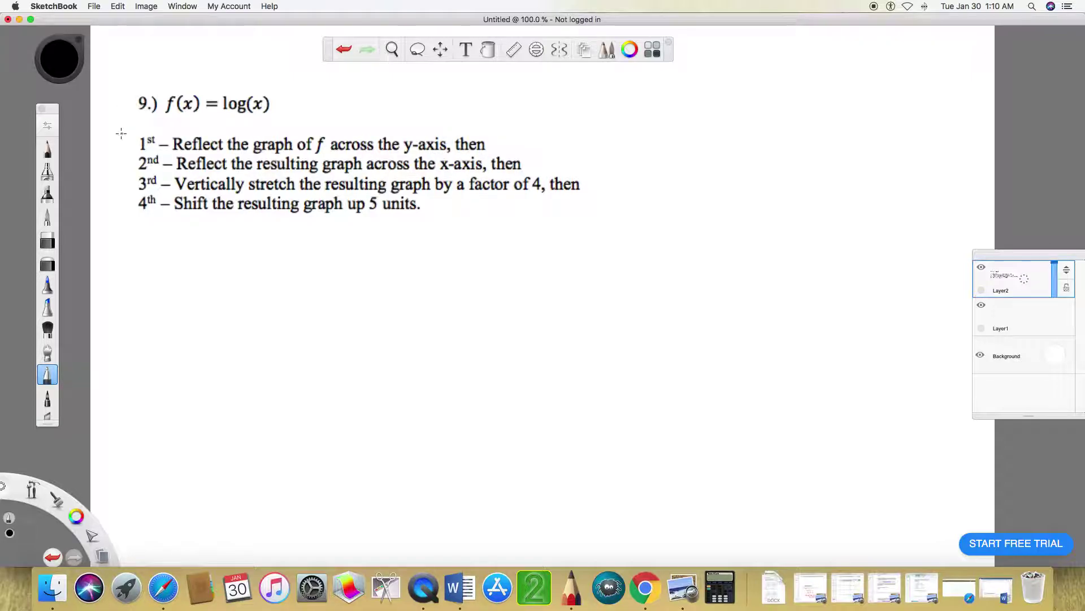
# Step: Label the first transformation x, brace the other three as y, and handwrite g(x) = -4log(-x) + 5 below the list
pyautogui.moveTo(110, 141)
pyautogui.mouseDown()
pyautogui.moveTo(122, 149)
pyautogui.moveTo(130, 214)
pyautogui.mouseUp()
pyautogui.moveTo(108, 180); pyautogui.dragTo(110, 202)
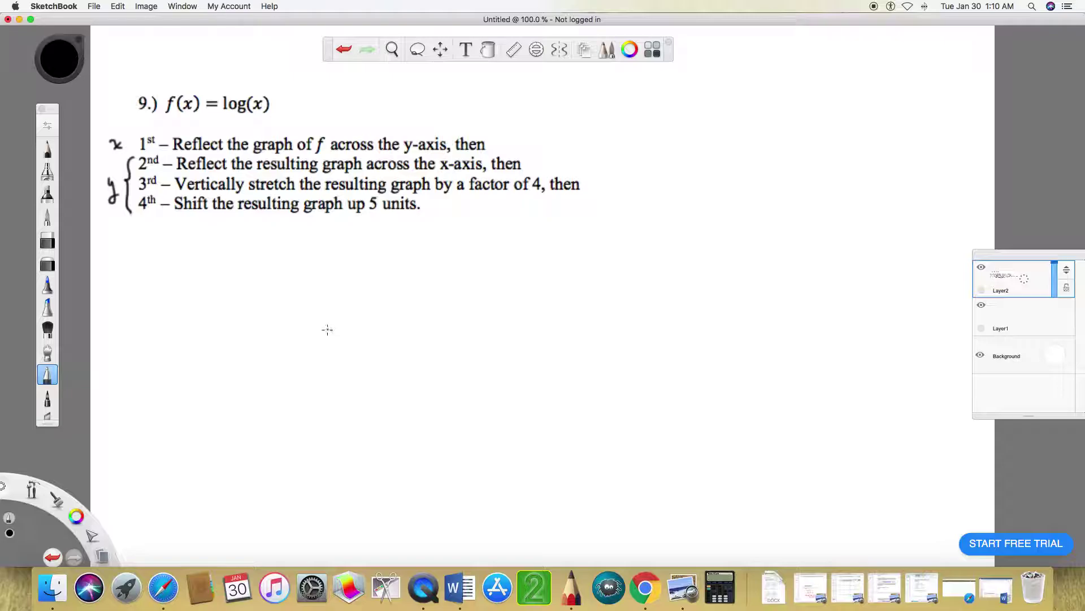
pyautogui.moveTo(199, 261)
pyautogui.mouseDown()
pyautogui.moveTo(191, 286)
pyautogui.moveTo(261, 273)
pyautogui.mouseUp()
pyautogui.moveTo(320, 247)
pyautogui.mouseDown()
pyautogui.moveTo(322, 275)
pyautogui.moveTo(346, 270)
pyautogui.moveTo(339, 297)
pyautogui.mouseUp()
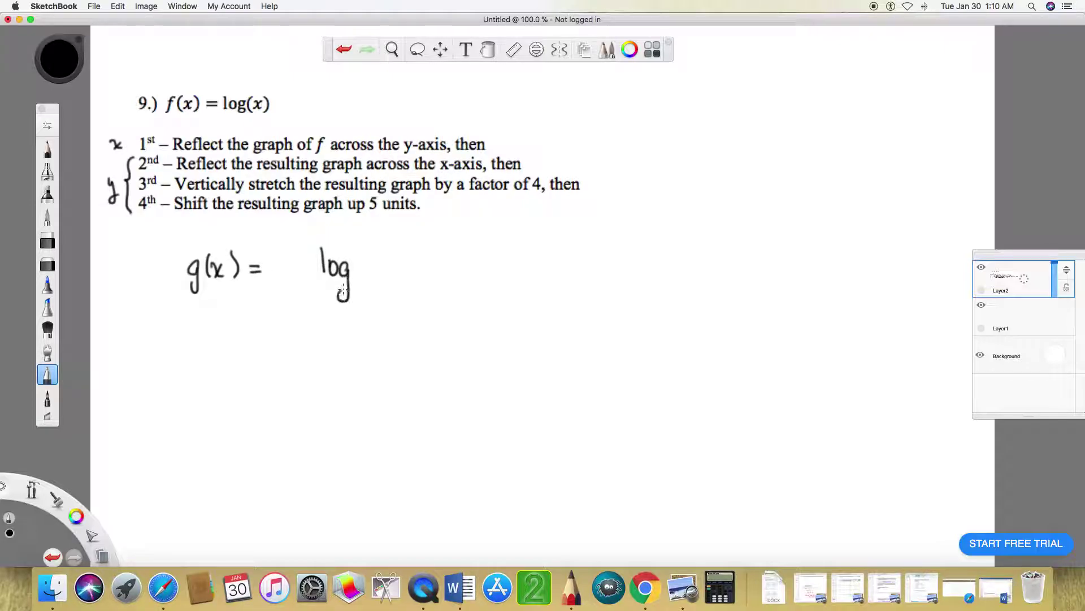
pyautogui.moveTo(365, 253)
pyautogui.mouseDown()
pyautogui.moveTo(360, 283)
pyautogui.moveTo(369, 269)
pyautogui.moveTo(396, 278)
pyautogui.mouseUp()
pyautogui.moveTo(397, 261)
pyautogui.mouseDown()
pyautogui.moveTo(387, 279)
pyautogui.moveTo(403, 286)
pyautogui.mouseUp()
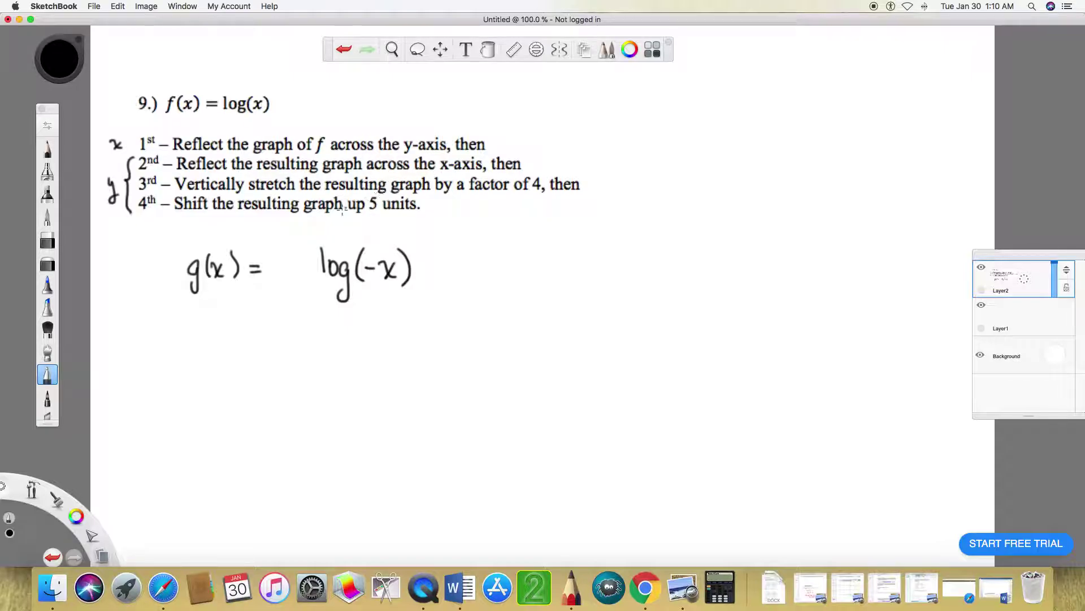
pyautogui.moveTo(278, 269); pyautogui.dragTo(294, 269)
pyautogui.moveTo(303, 249); pyautogui.dragTo(312, 273)
pyautogui.moveTo(427, 261)
pyautogui.mouseDown()
pyautogui.moveTo(427, 277)
pyautogui.moveTo(446, 266)
pyautogui.moveTo(445, 278)
pyautogui.moveTo(464, 254)
pyautogui.mouseUp()
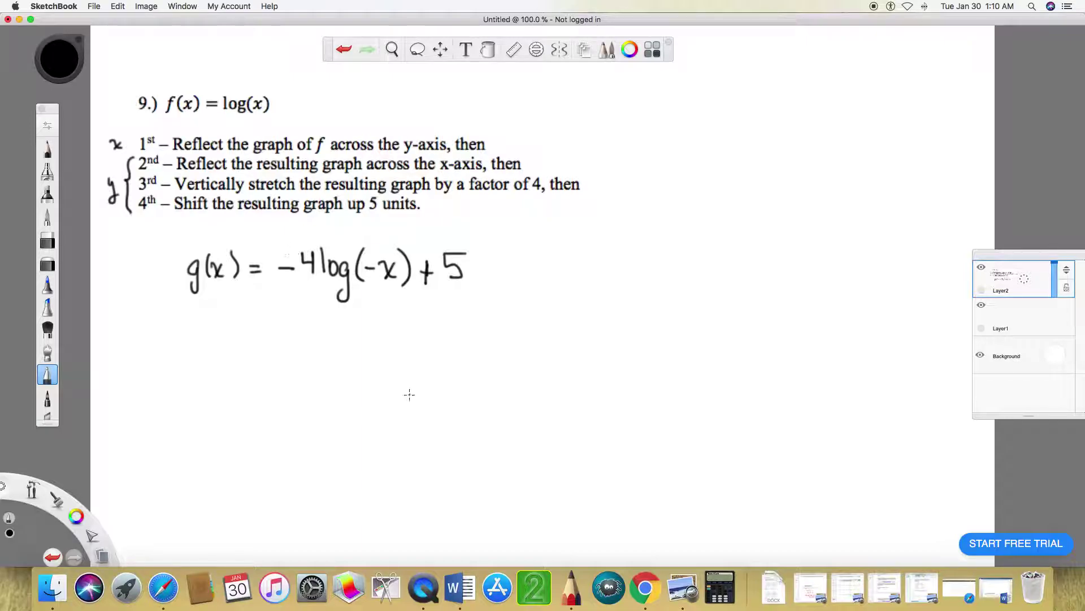
# Step: Switch to the Desmos graphing calculator in Safari and graph f(x) = log(x) as the first expression
pyautogui.click(950, 587)
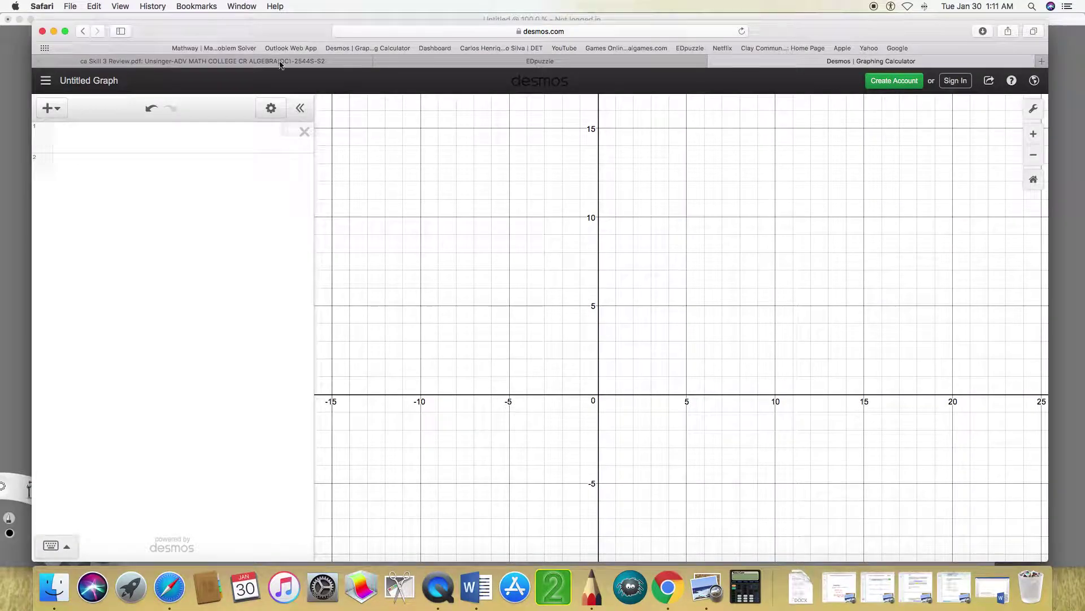
pyautogui.moveTo(191, 37); pyautogui.dragTo(629, 49)
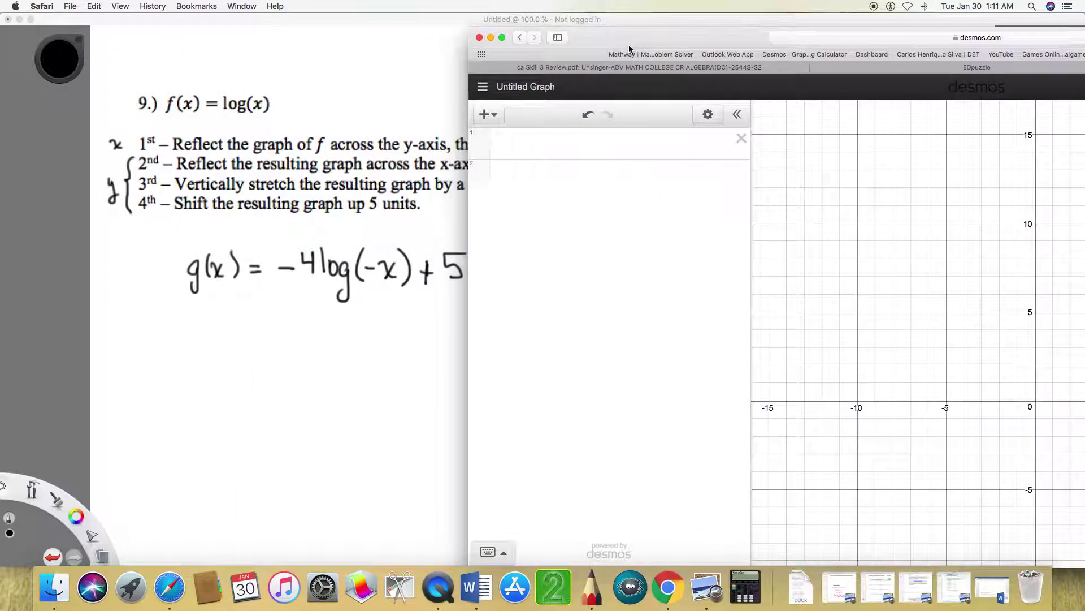
pyautogui.click(508, 143)
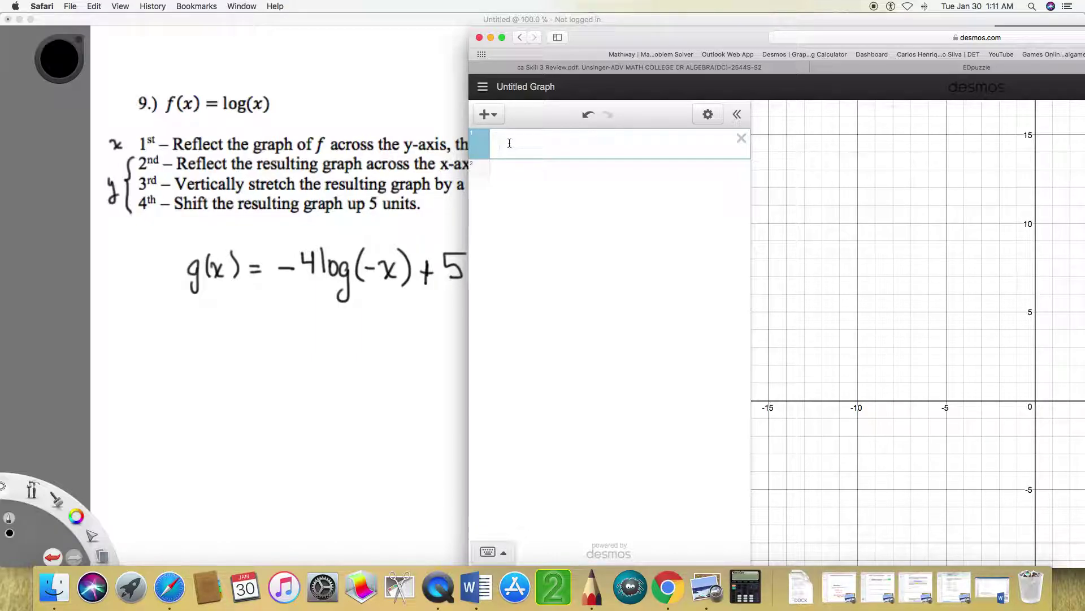
pyautogui.write('f(x)=log')
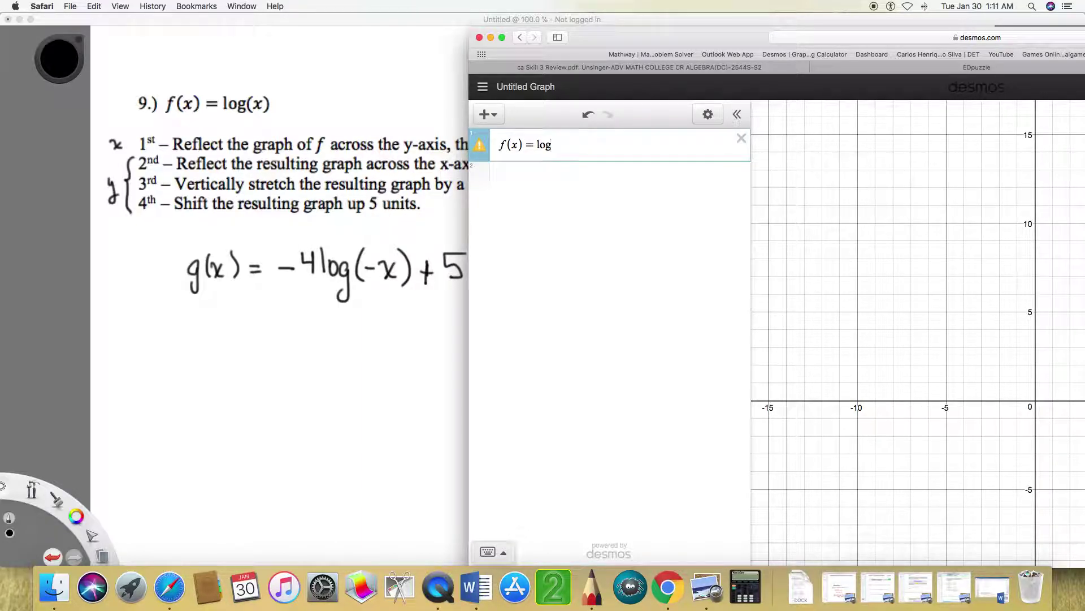
pyautogui.write('(x')
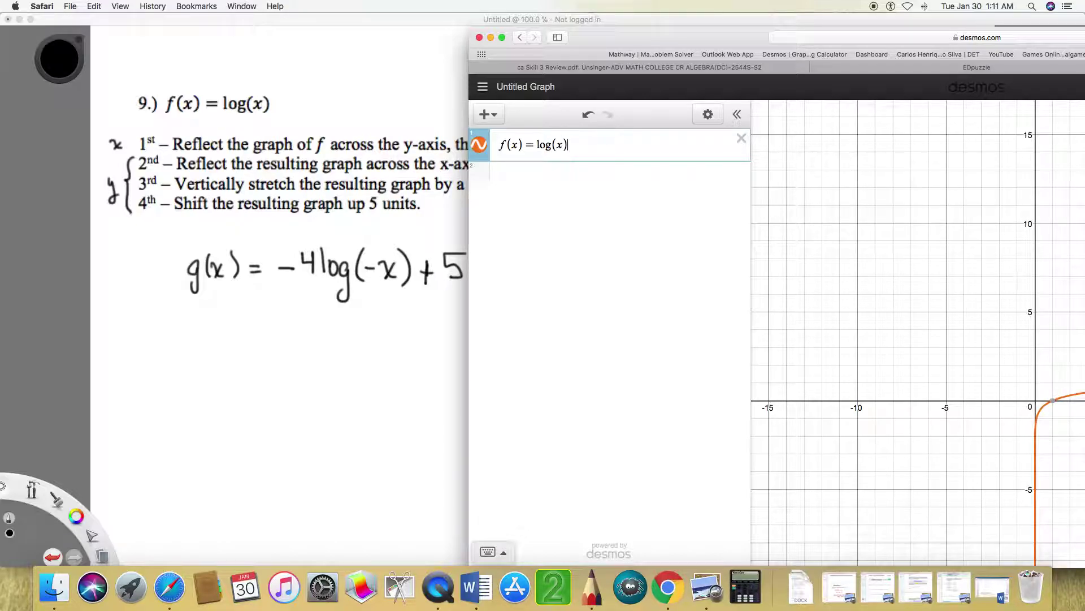
pyautogui.doubleClick(653, 45)
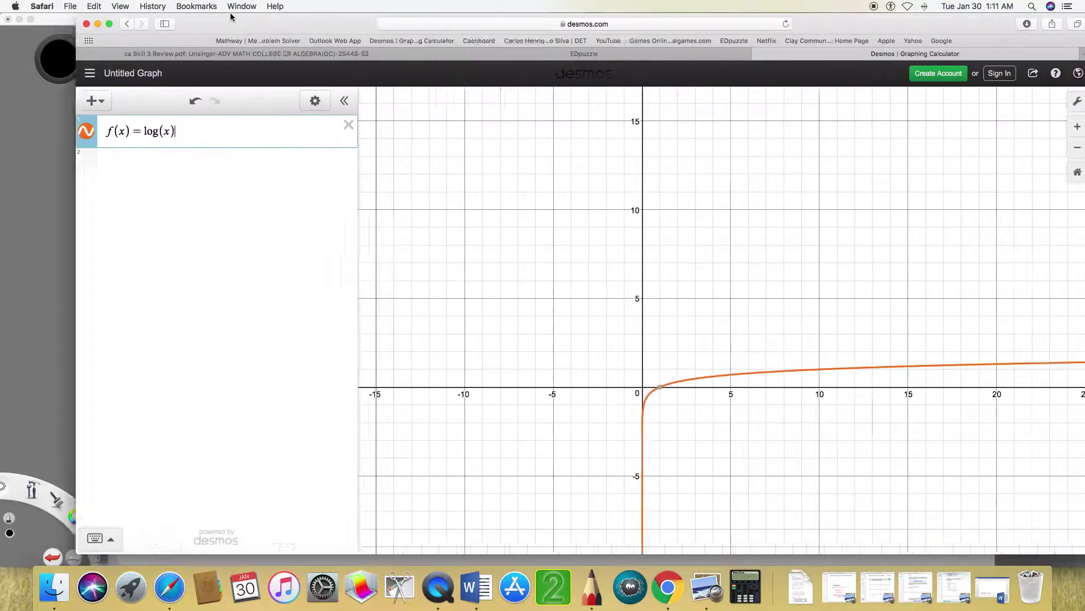
pyautogui.moveTo(630, 440); pyautogui.dragTo(651, 275)
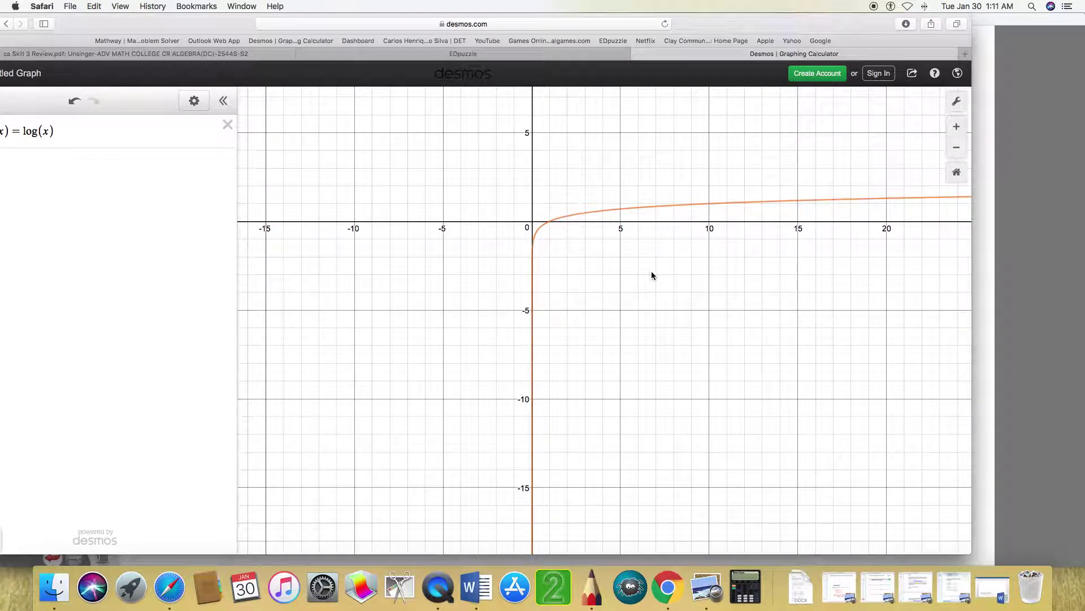
# Step: Begin a second expression below the logarithm with h(x)
pyautogui.click(130, 168)
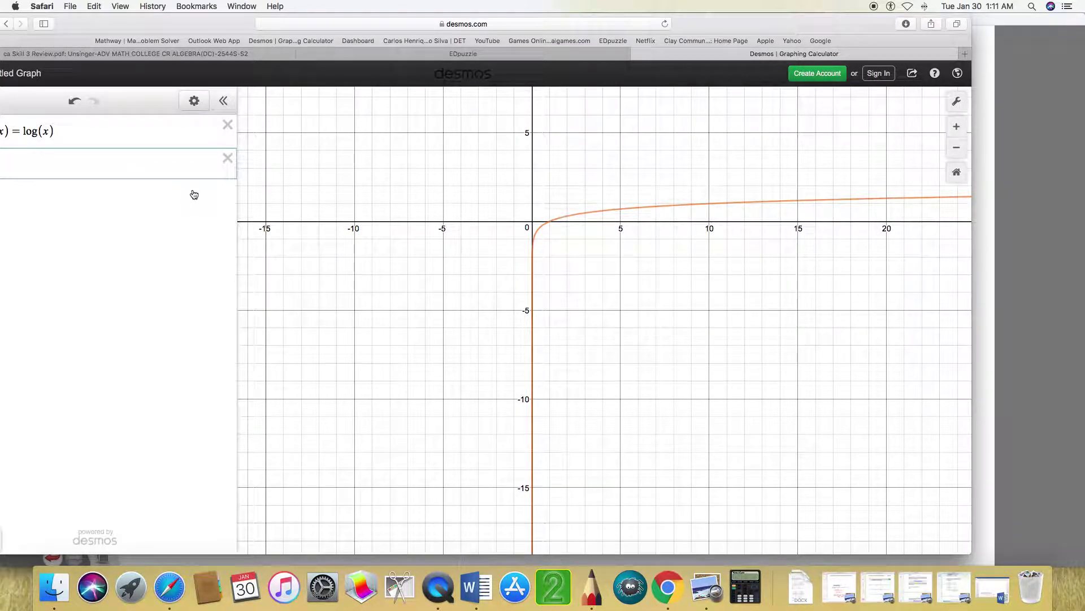
pyautogui.write('h(x')
pyautogui.write(')')
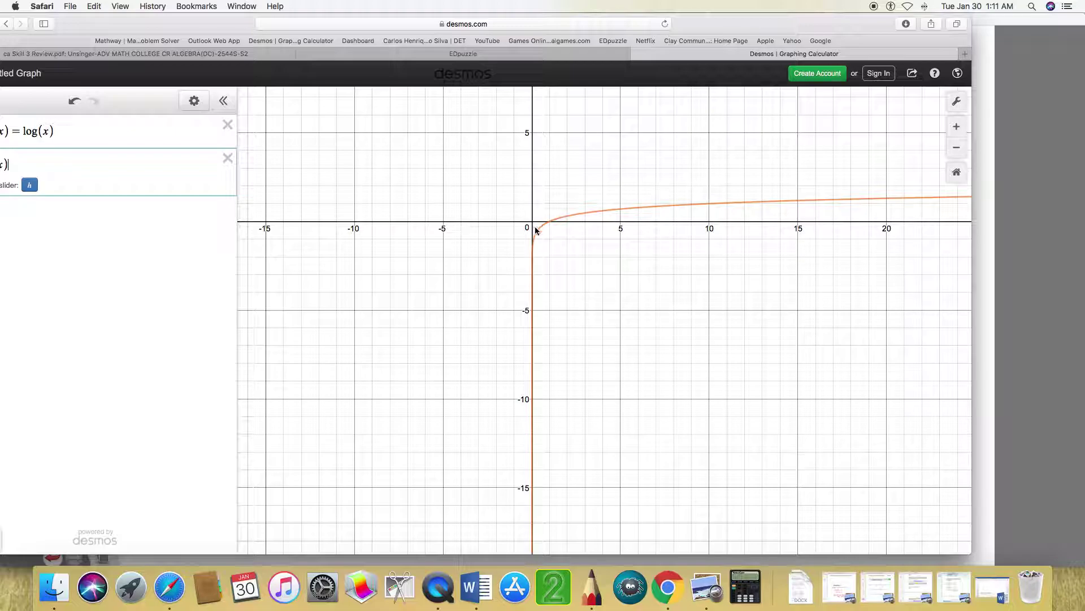
# Step: Examine up close how the log(x) curve behaves near the y-axis below the x-axis
pyautogui.scroll(10, 546, 265)
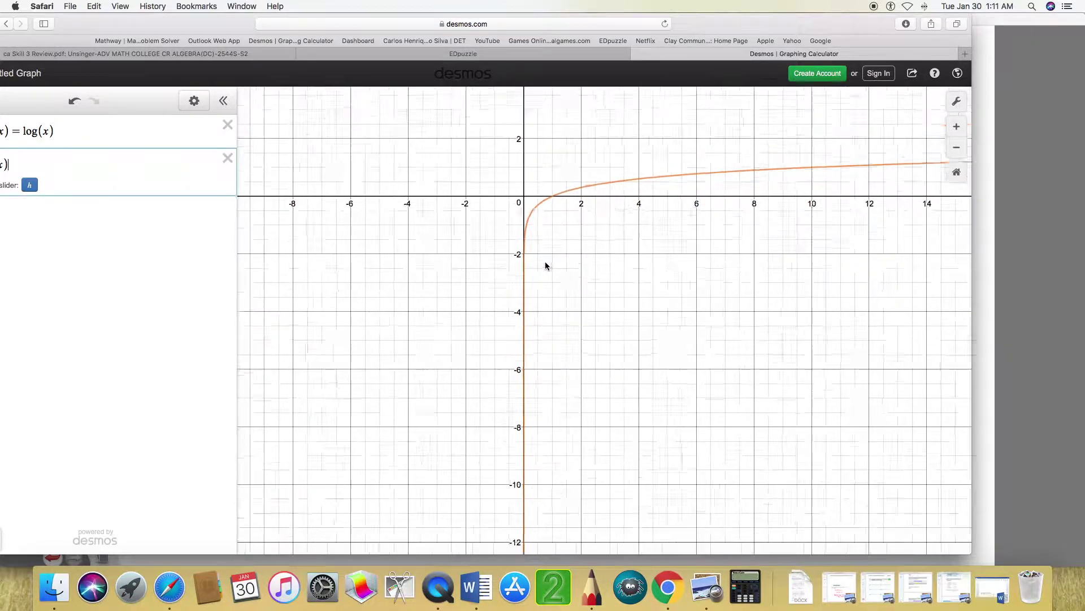
pyautogui.scroll(10, 559, 261)
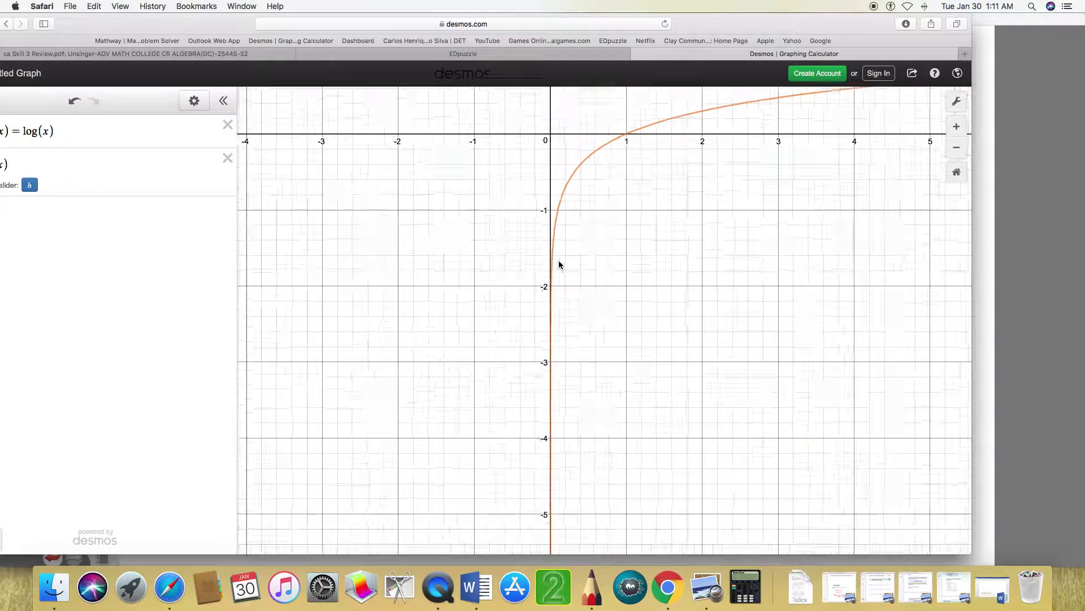
pyautogui.scroll(5, 557, 264)
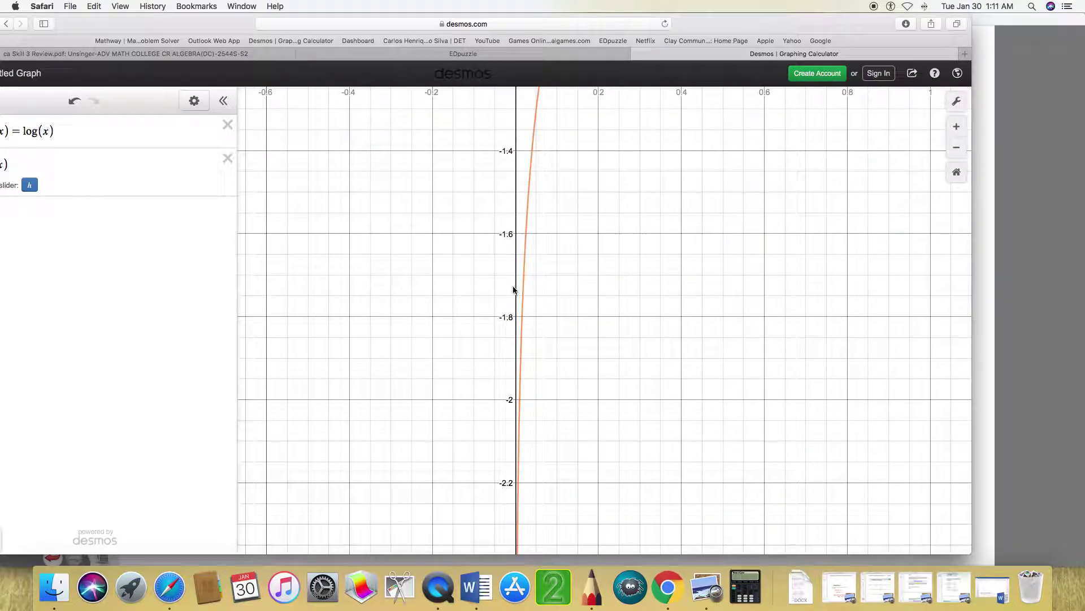
pyautogui.scroll(8, 524, 380)
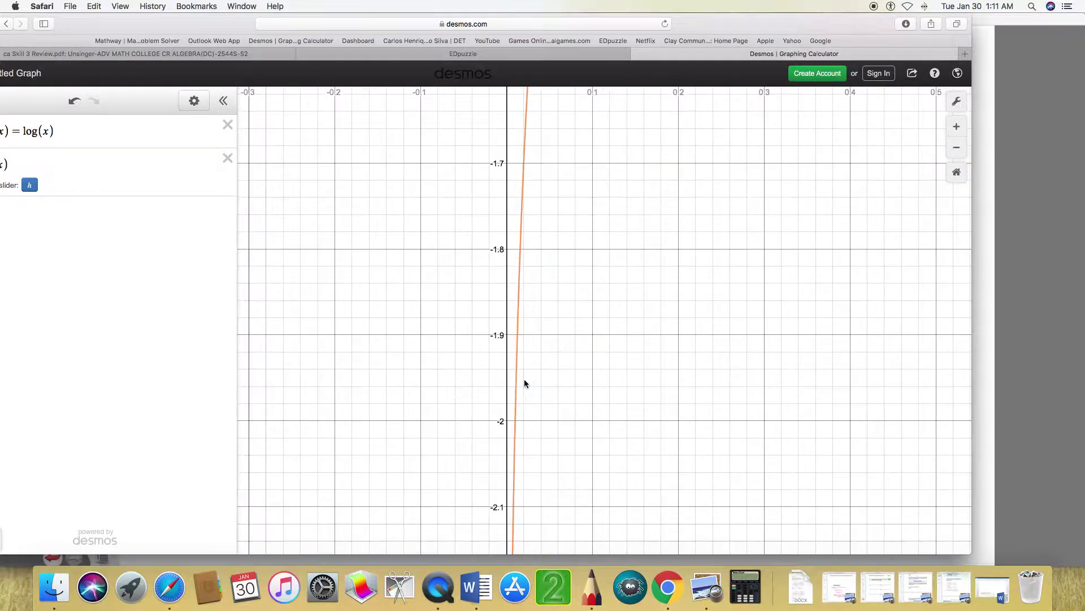
pyautogui.moveTo(524, 389); pyautogui.dragTo(535, 130)
pyautogui.scroll(-1, 535, 132)
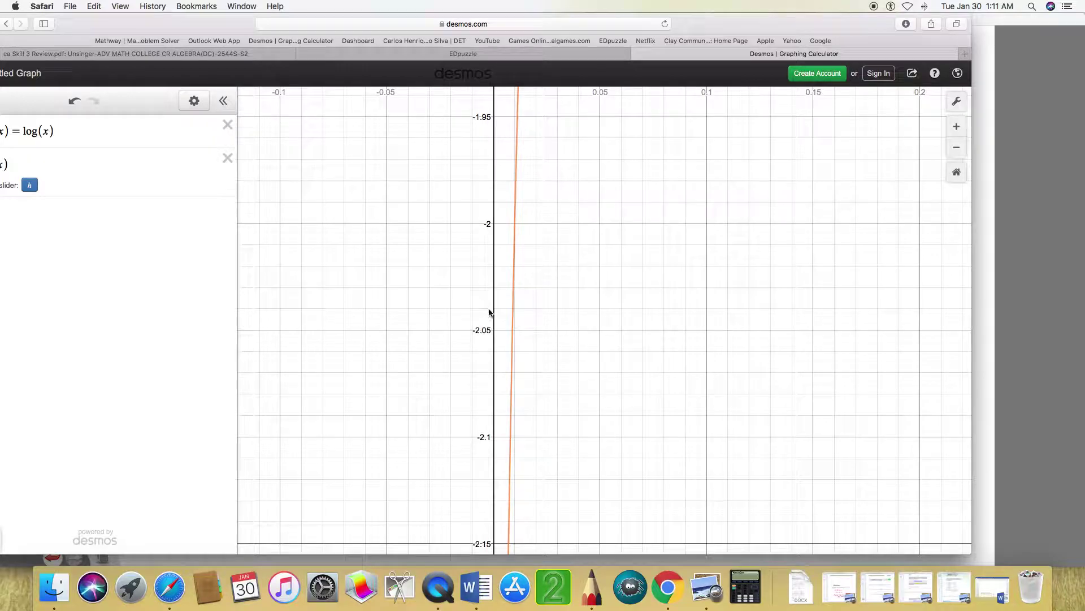
pyautogui.scroll(3, 530, 388)
pyautogui.moveTo(516, 400); pyautogui.dragTo(521, 138)
pyautogui.moveTo(530, 433); pyautogui.dragTo(519, 179)
pyautogui.moveTo(506, 418); pyautogui.dragTo(511, 224)
pyautogui.scroll(-10, 514, 238)
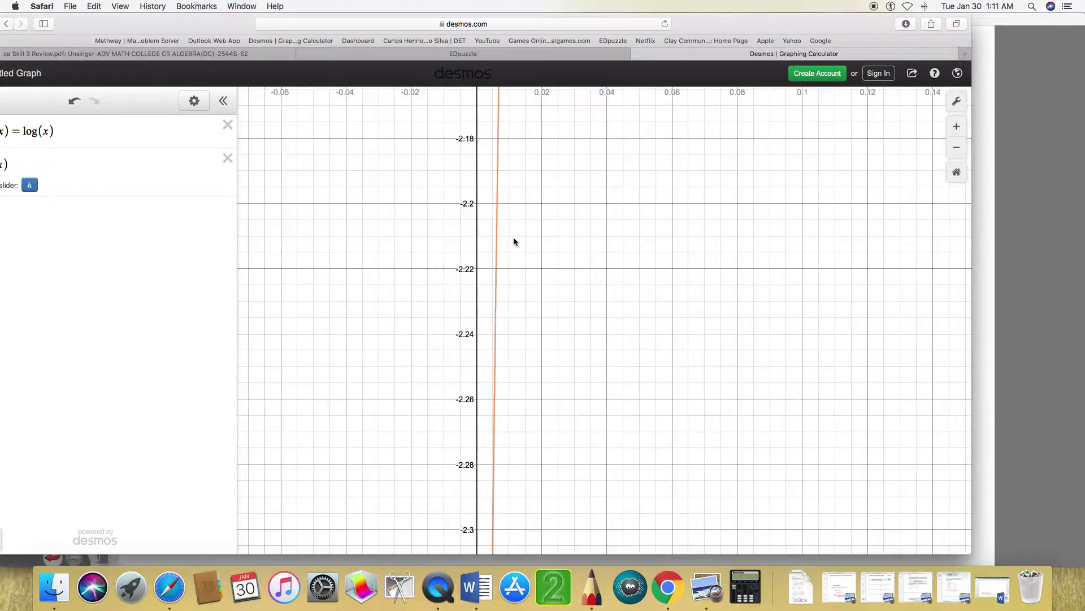
pyautogui.scroll(1, 514, 236)
pyautogui.moveTo(563, 286); pyautogui.dragTo(550, 551)
pyautogui.moveTo(554, 321); pyautogui.dragTo(497, 552)
pyautogui.scroll(5, 503, 504)
pyautogui.scroll(-6, 503, 505)
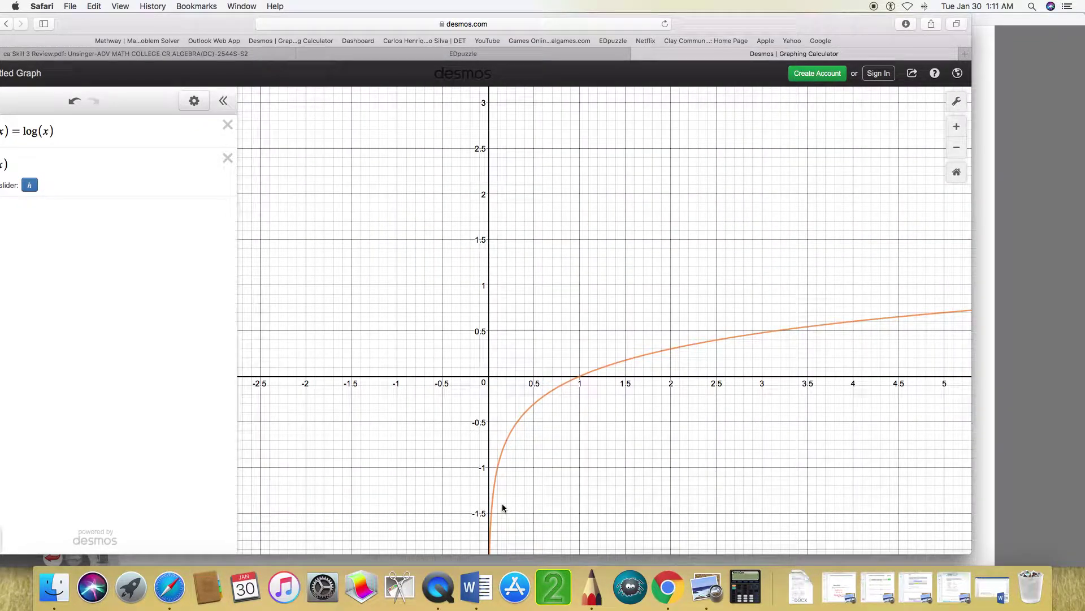
pyautogui.scroll(-1, 503, 507)
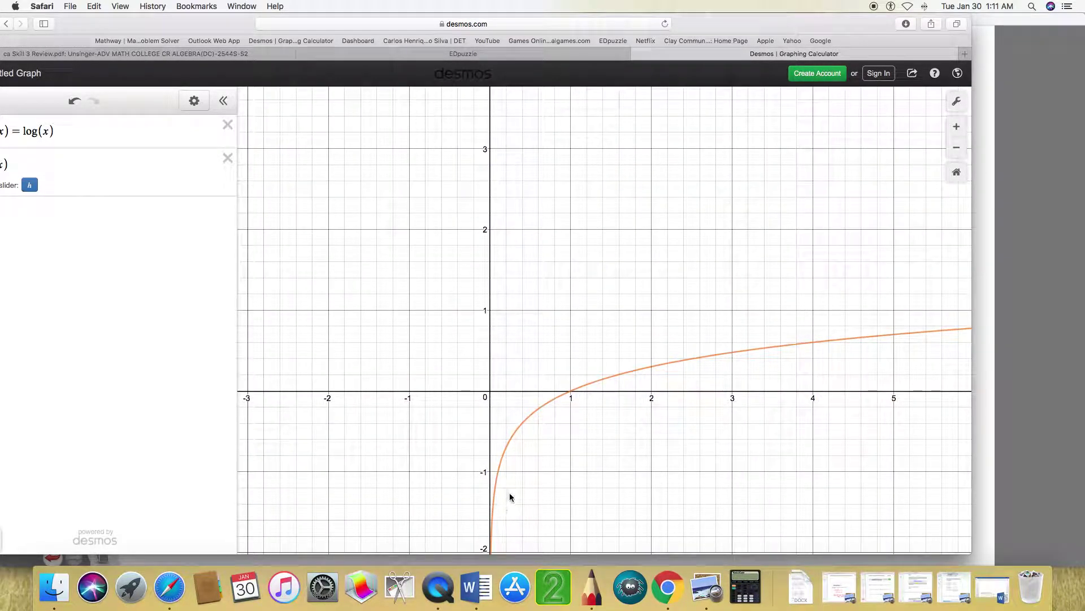
# Step: Complete the second expression as h(x) = √x
pyautogui.click(80, 167)
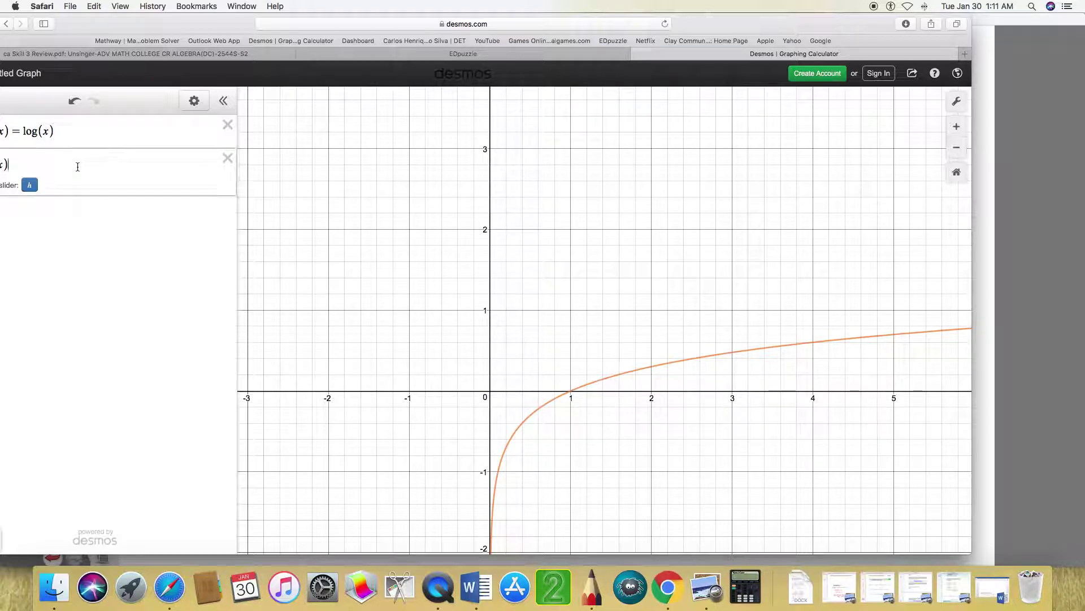
pyautogui.write('=sqrt')
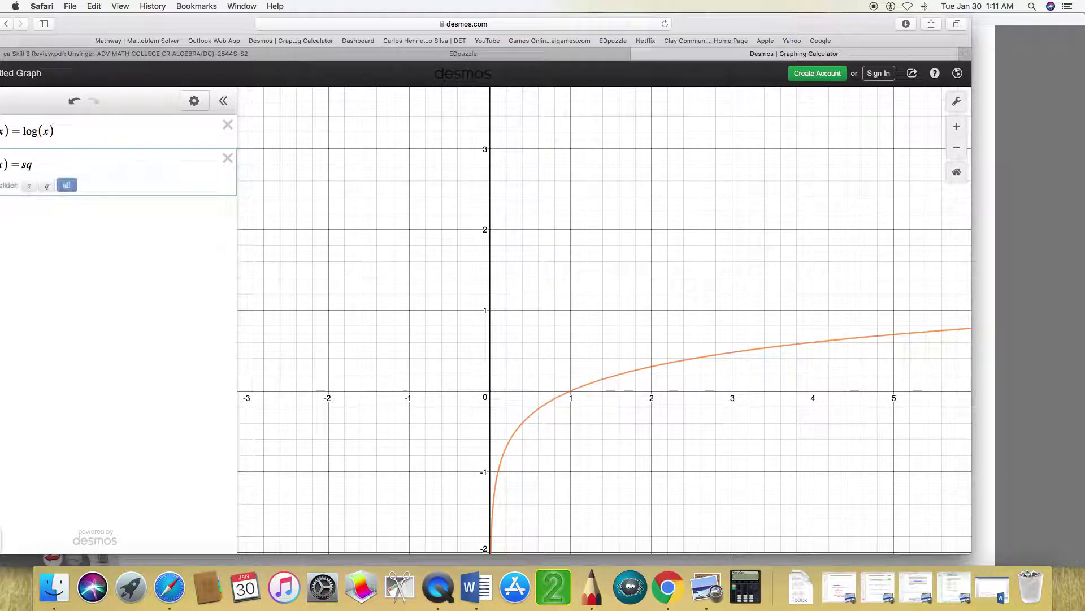
pyautogui.write('x')
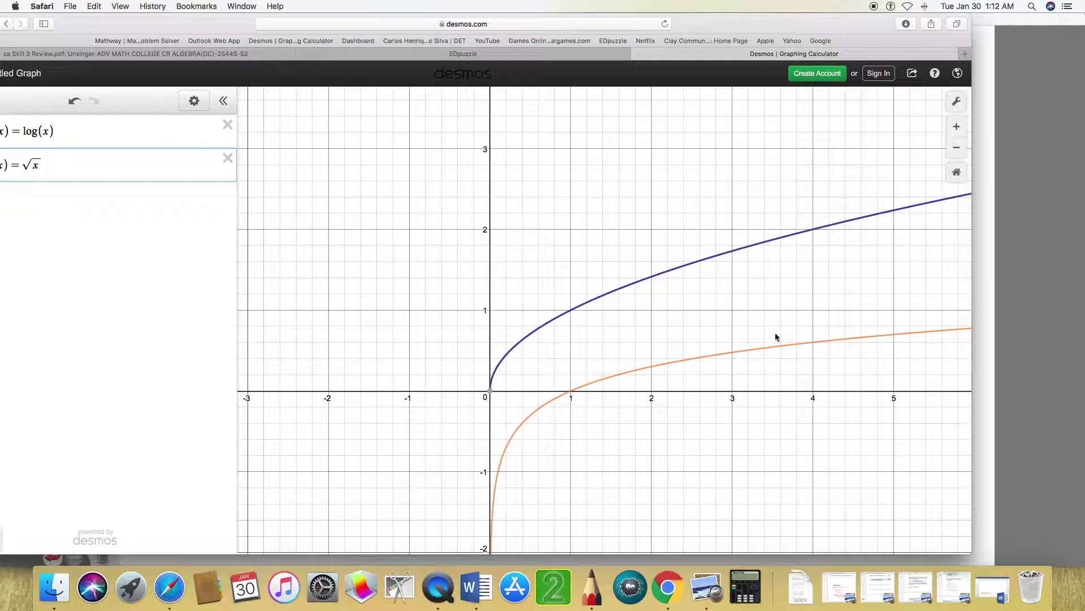
# Step: Compare the square-root and logarithm curves toward larger x values, and delete the h(x) expression
pyautogui.moveTo(797, 302); pyautogui.dragTo(296, 334)
pyautogui.moveTo(673, 320); pyautogui.dragTo(552, 315)
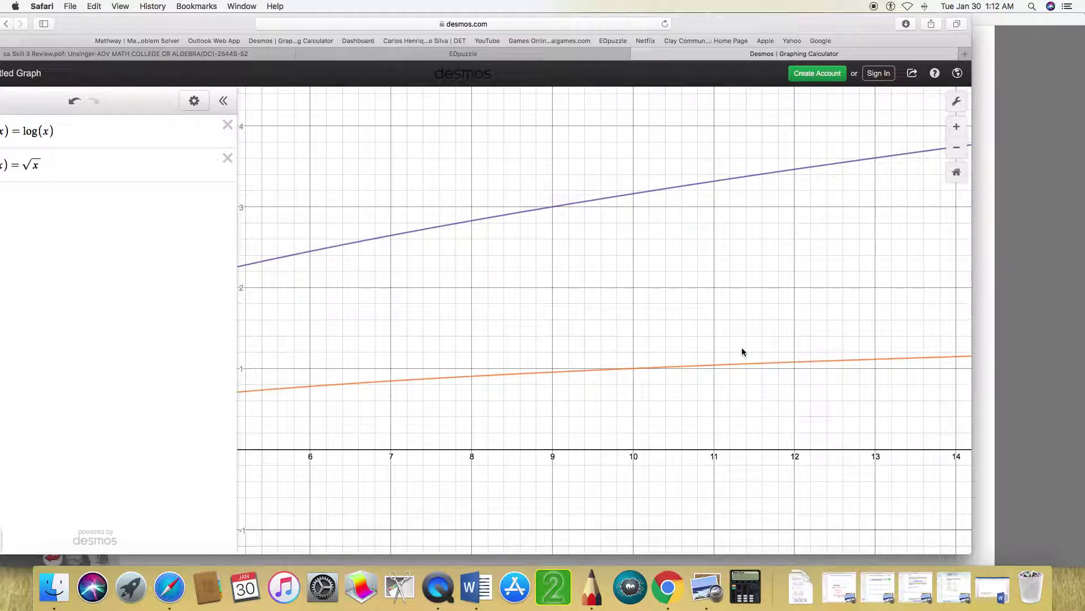
pyautogui.moveTo(712, 354); pyautogui.dragTo(933, 326)
pyautogui.moveTo(616, 307); pyautogui.dragTo(787, 264)
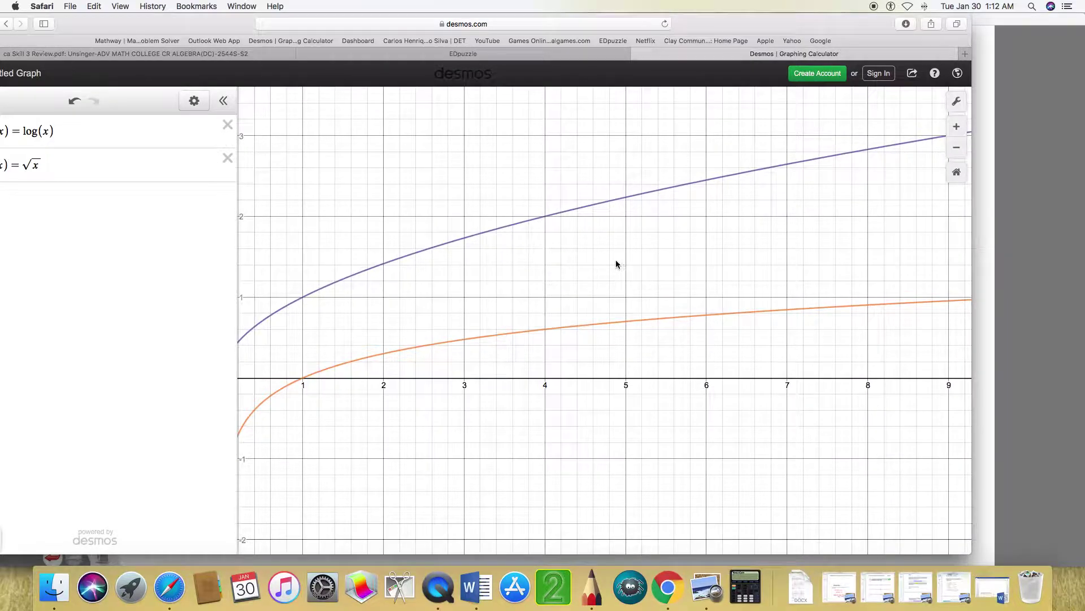
pyautogui.moveTo(615, 262); pyautogui.dragTo(816, 243)
pyautogui.moveTo(600, 274); pyautogui.dragTo(635, 266)
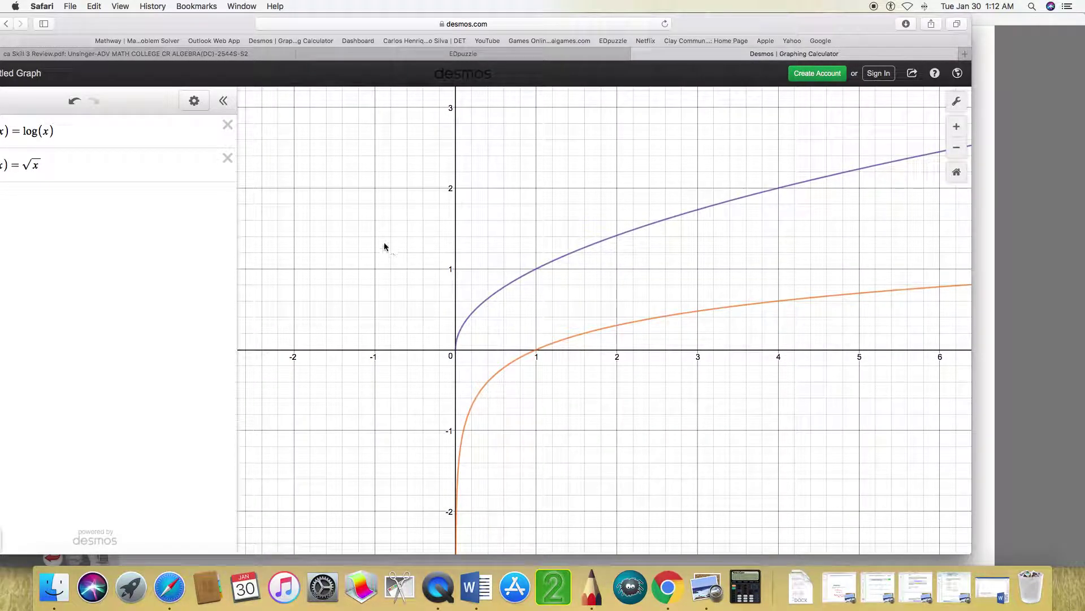
pyautogui.click(227, 157)
# Step: Move the browser window aside to uncover the handwritten notes, and enter g_1(x) = log(-x) as the second expression
pyautogui.moveTo(158, 23); pyautogui.dragTo(636, 59)
pyautogui.moveTo(559, 67); pyautogui.dragTo(665, 48)
pyautogui.click(669, 182)
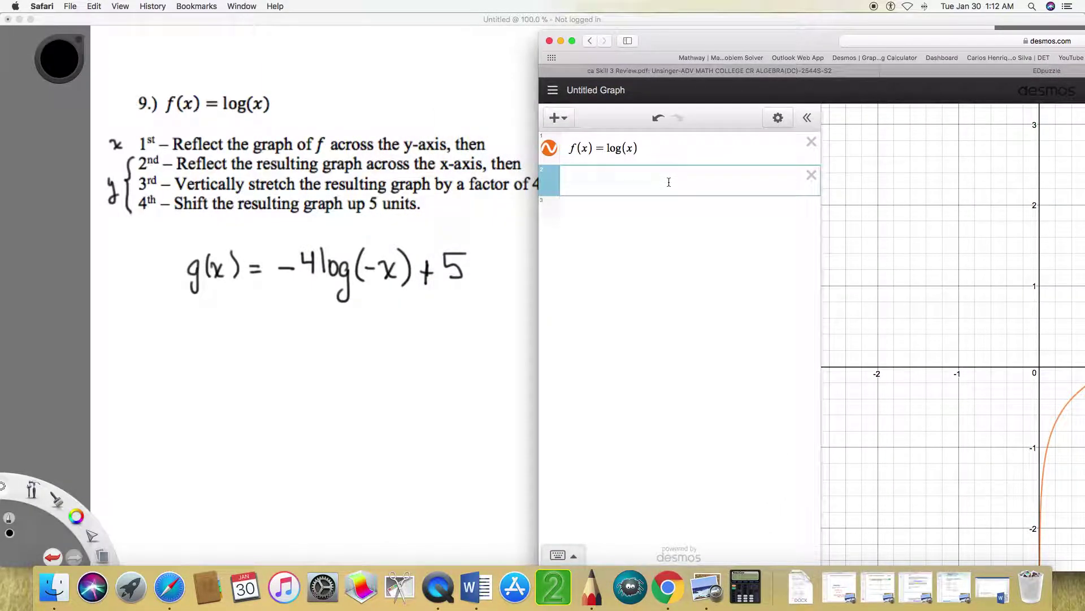
pyautogui.write('g1')
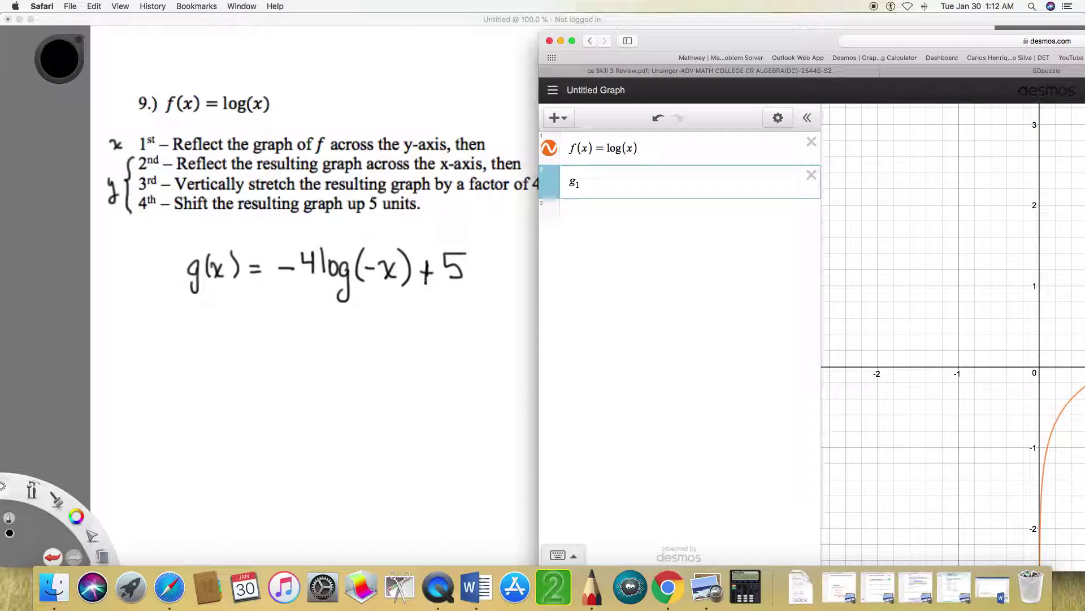
pyautogui.write('(x)')
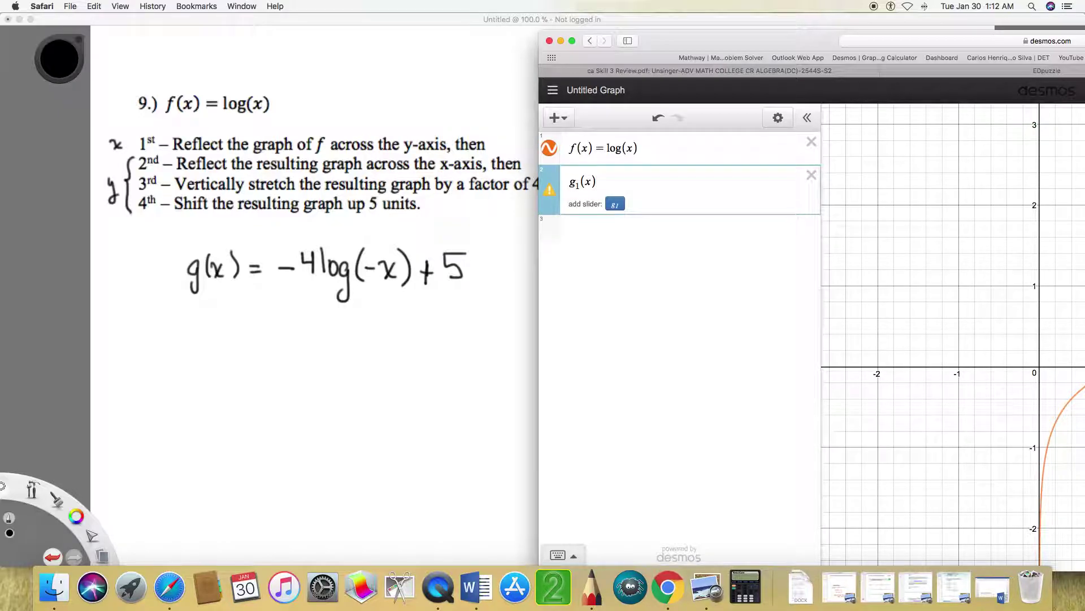
pyautogui.write('=')
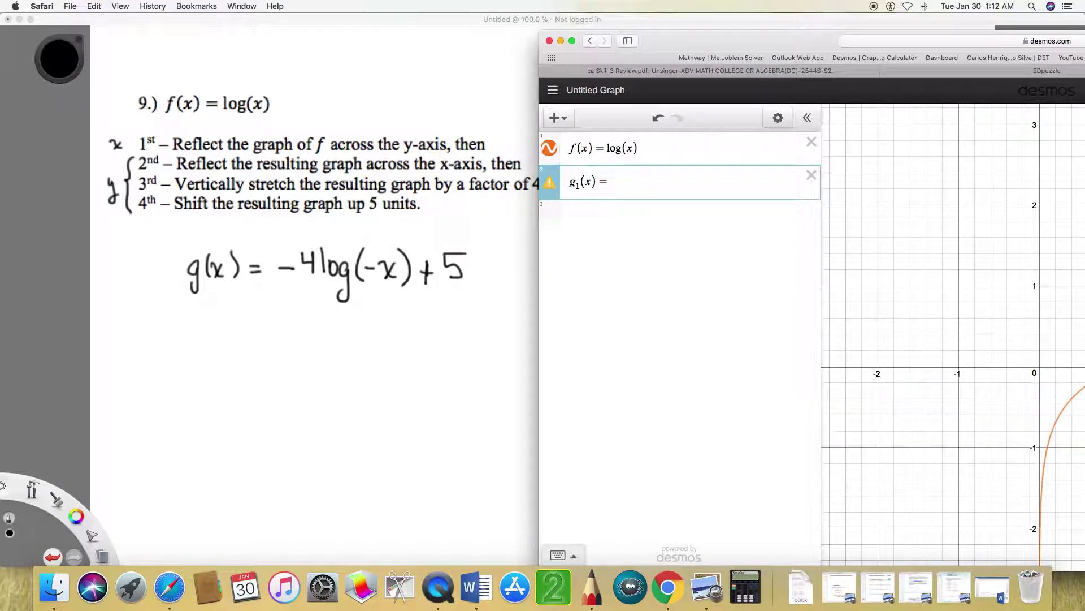
pyautogui.write('log(-x')
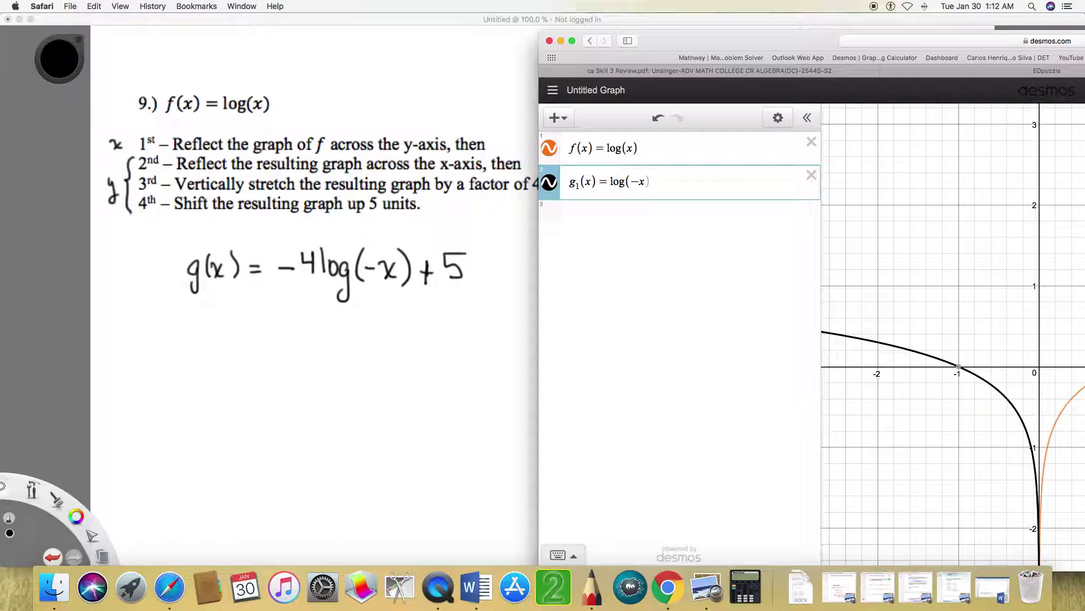
# Step: Enter g_2(x) = -log(-x) as the third expression to reflect the previous curve across the x-axis
pyautogui.press('Return')
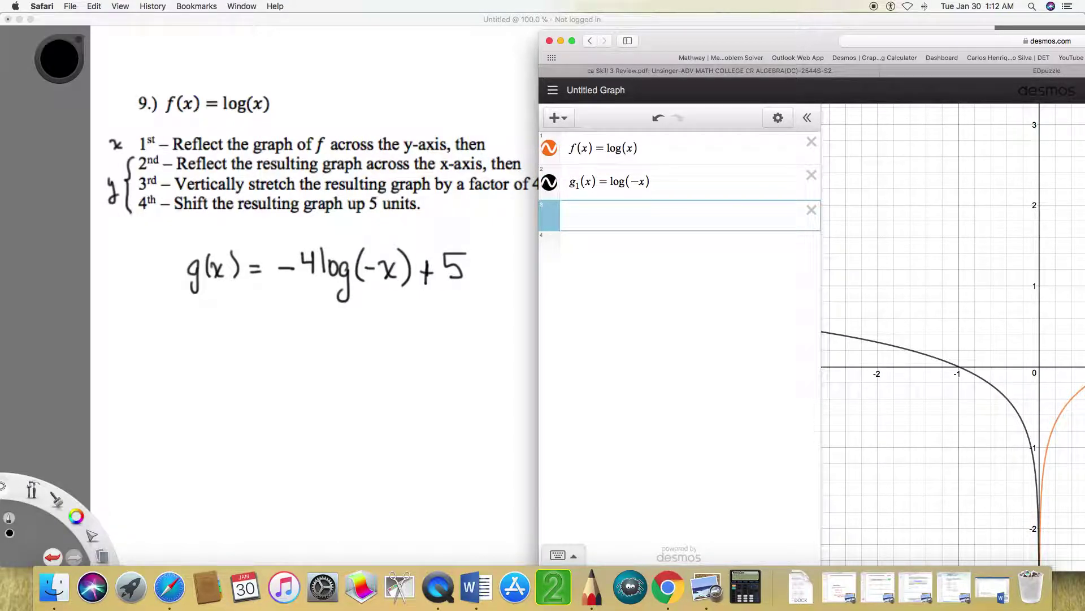
pyautogui.write('g_2(x)')
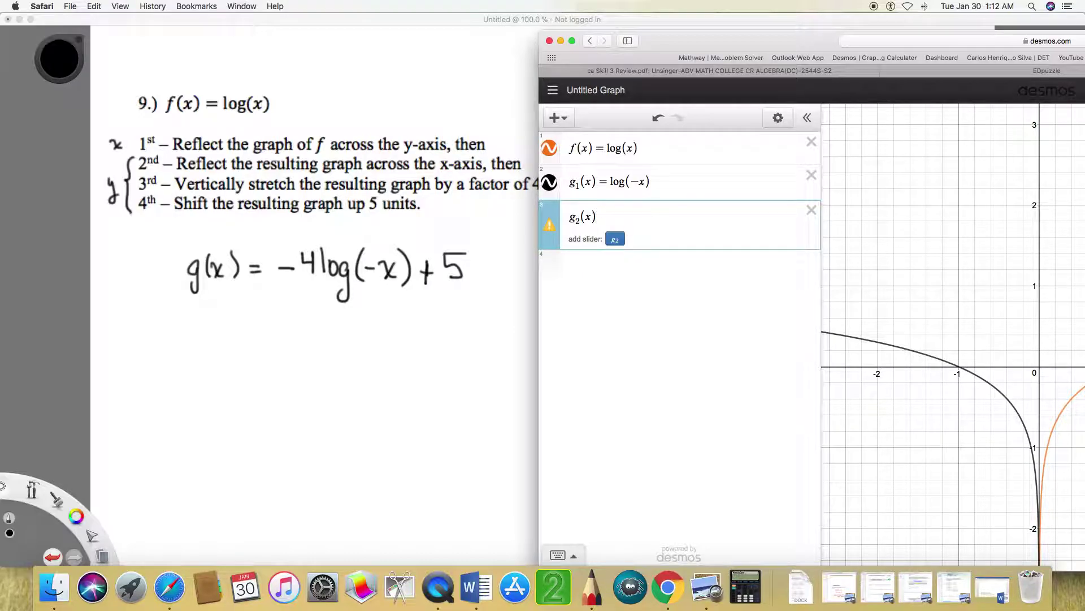
pyautogui.write('=')
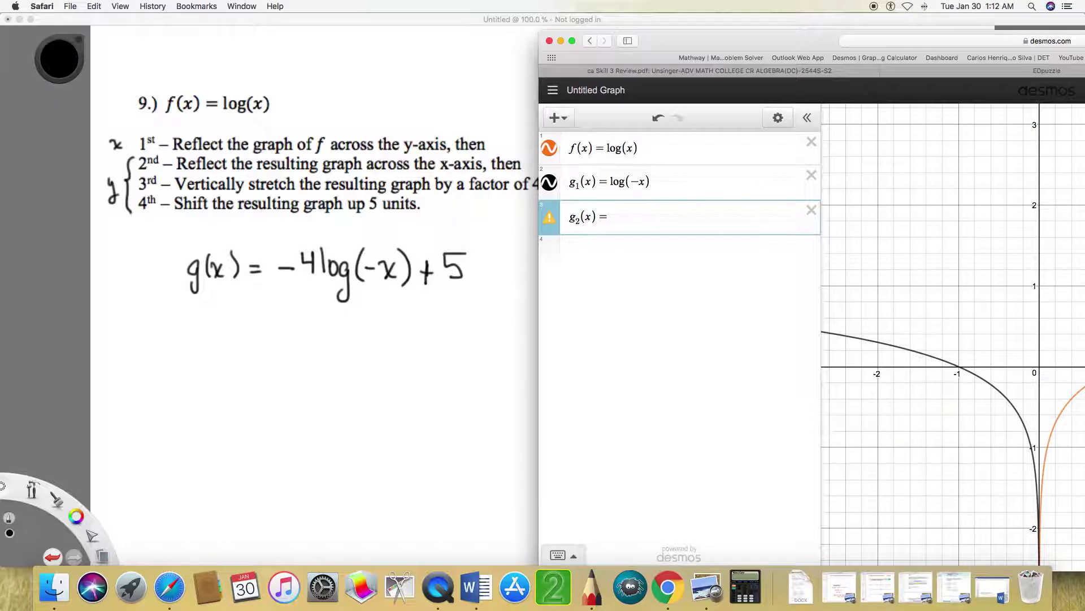
pyautogui.write('l')
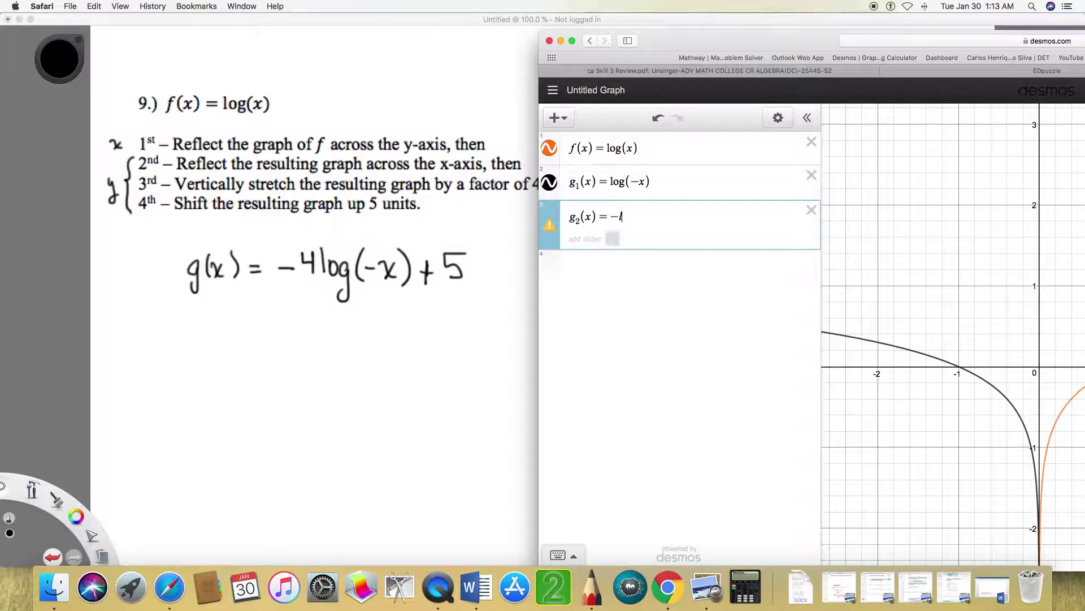
pyautogui.write('og(')
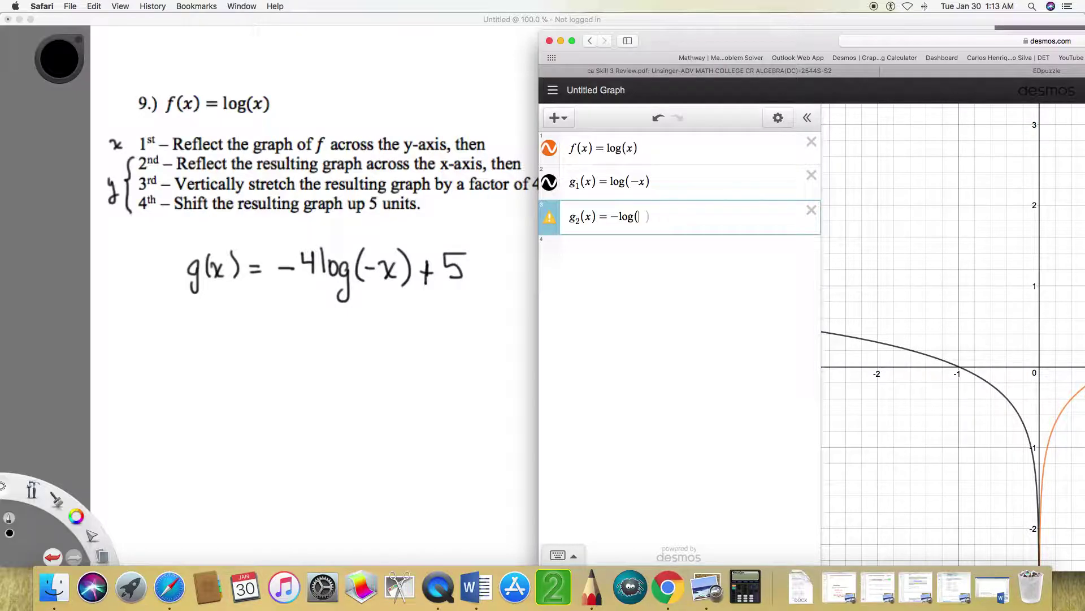
pyautogui.write('-x')
pyautogui.press('Right')
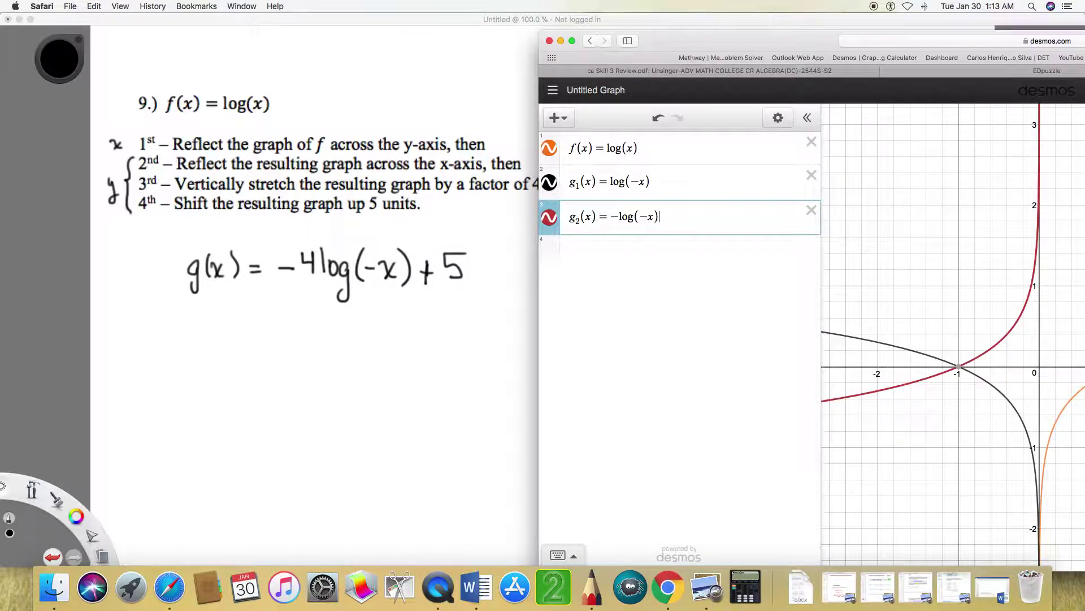
# Step: Enter g_3(x) - 4log(-x) as the fourth expression
pyautogui.press('Return')
pyautogui.write('g3(')
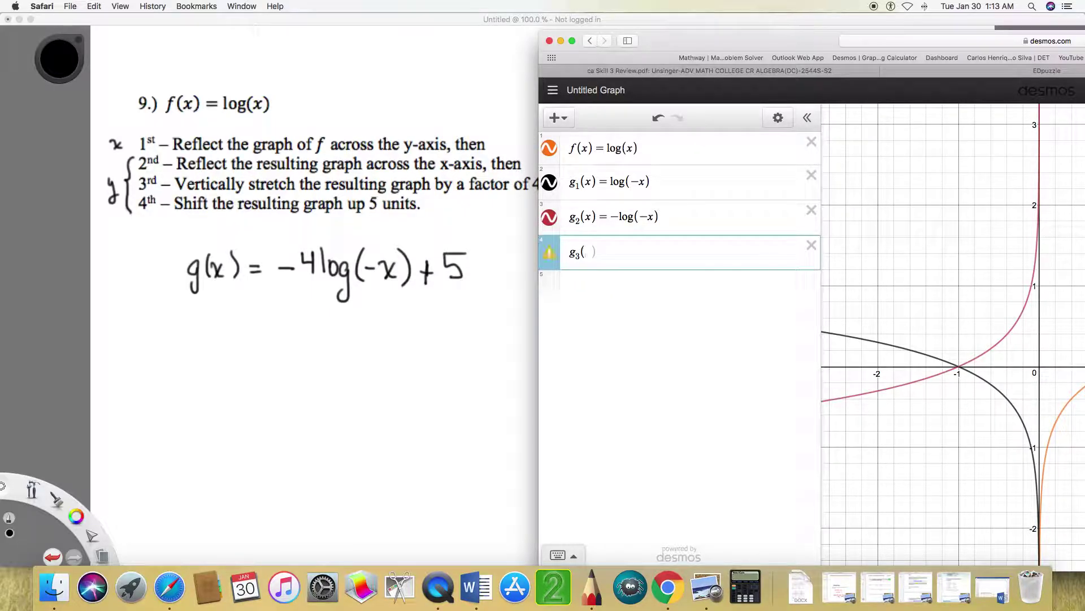
pyautogui.write('x')
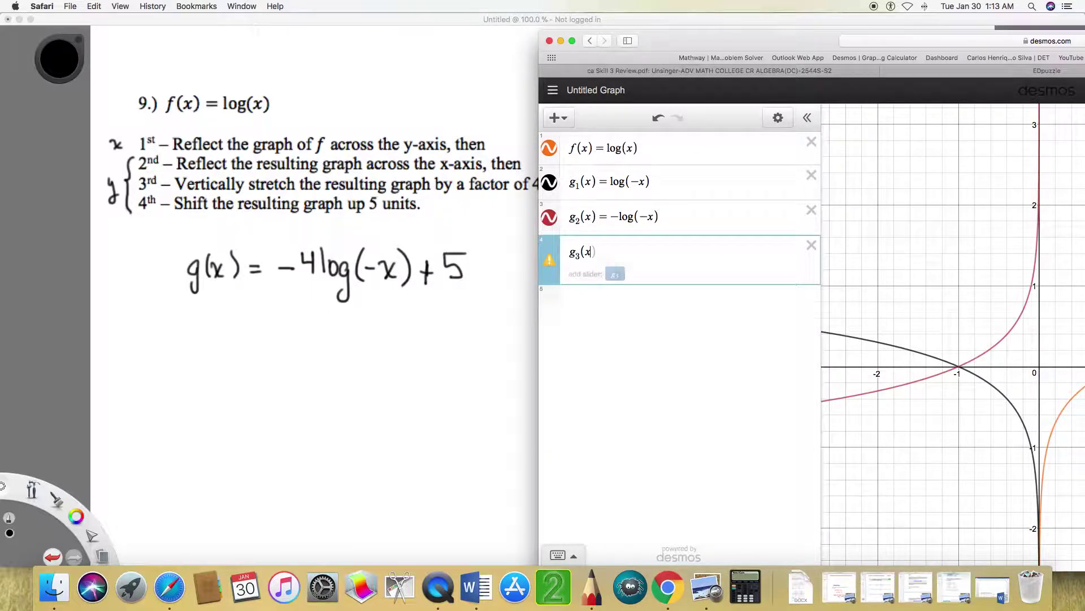
pyautogui.write(')-4')
pyautogui.write('log(-x')
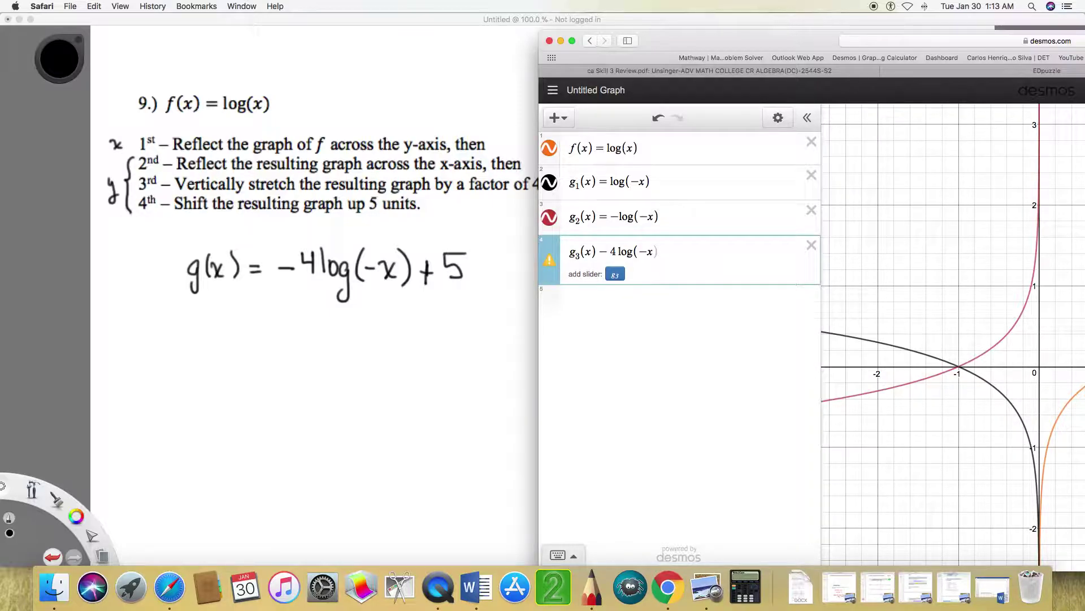
pyautogui.click(615, 273)
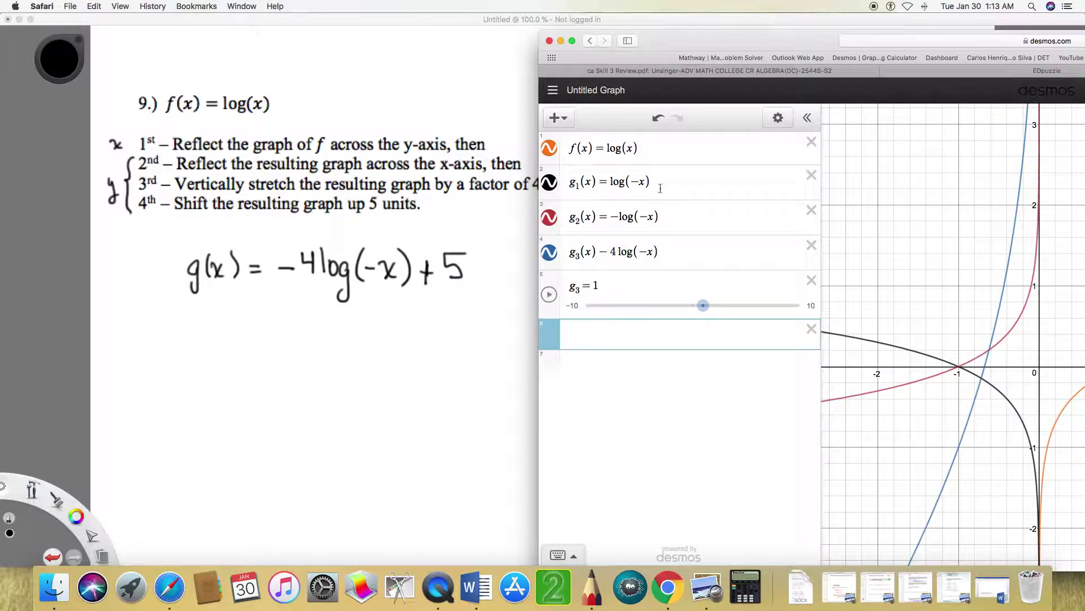
pyautogui.click(611, 284)
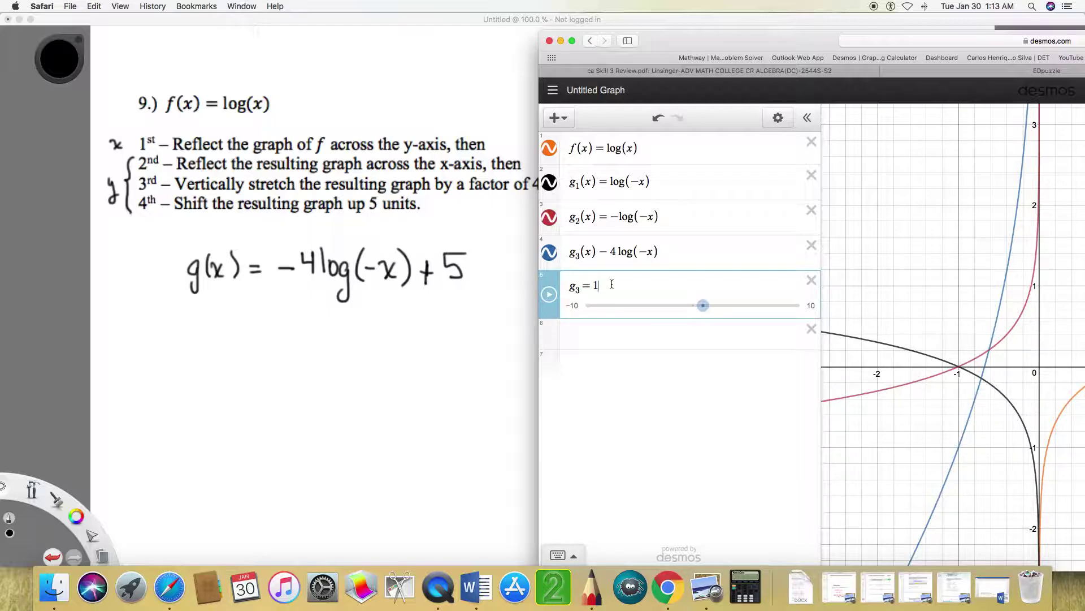
pyautogui.click(812, 280)
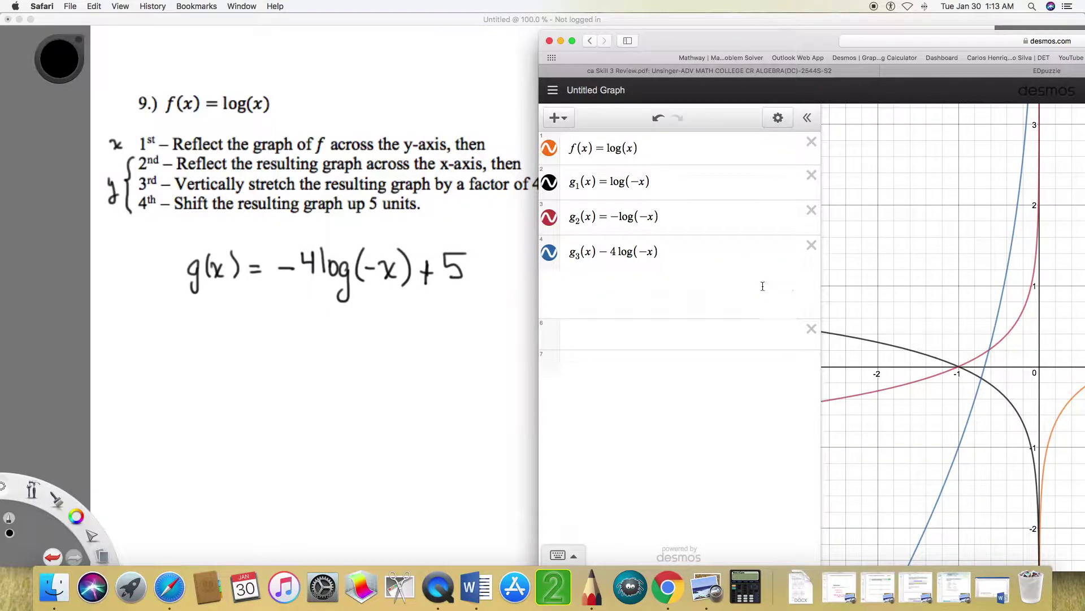
pyautogui.click(605, 298)
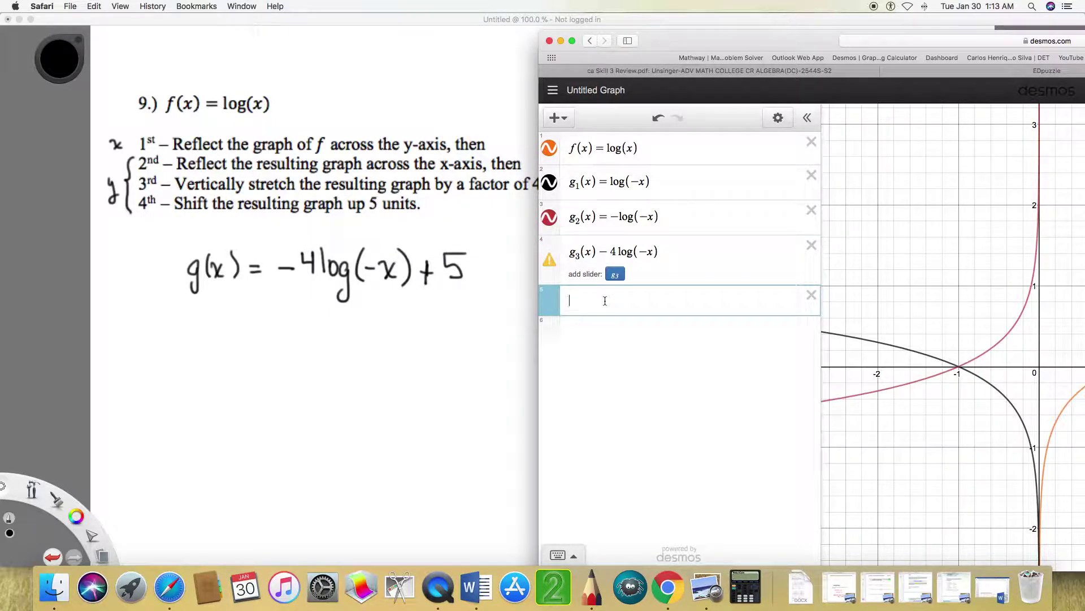
# Step: Insert the missing equals sign in the fourth expression so it reads g_3(x) = -4log(-x)
pyautogui.click(594, 251)
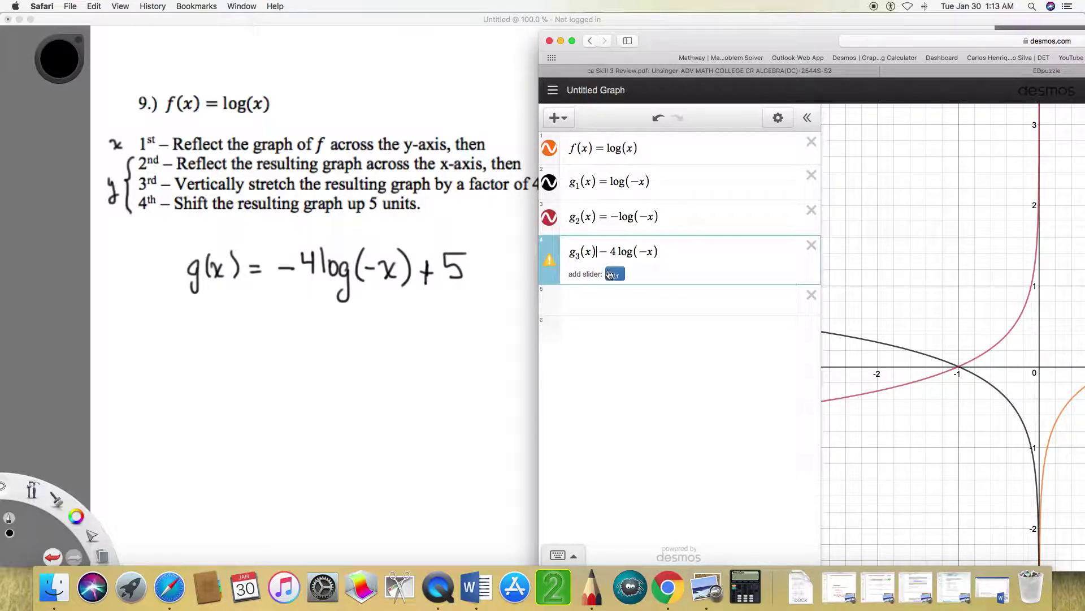
pyautogui.write('=')
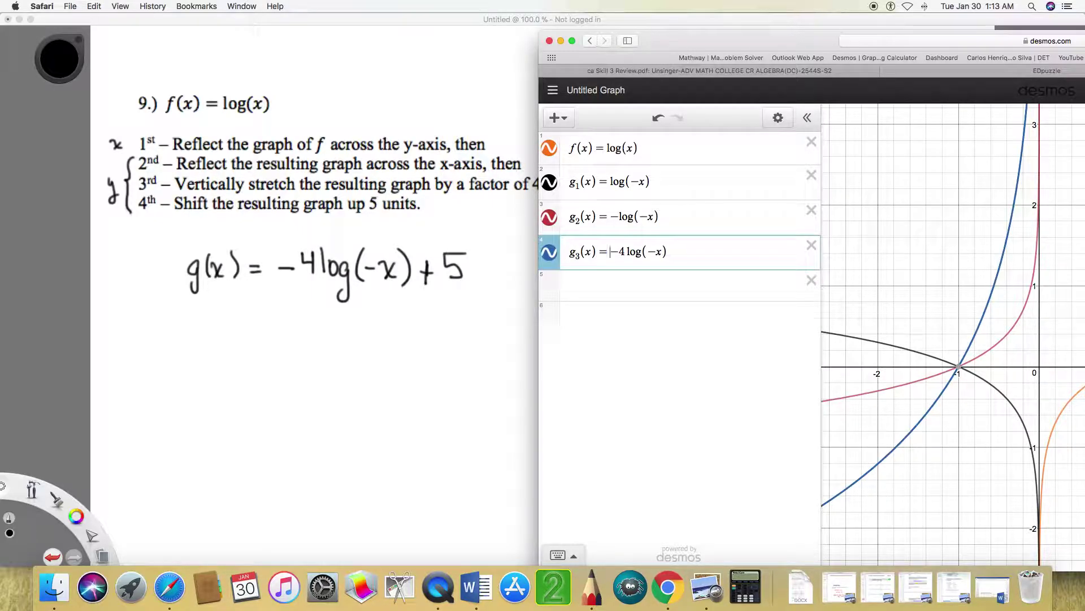
# Step: Enter g_4(x) = -4log(-x) + 5 as the fifth expression to shift the stretched curve up 5 units
pyautogui.click(599, 288)
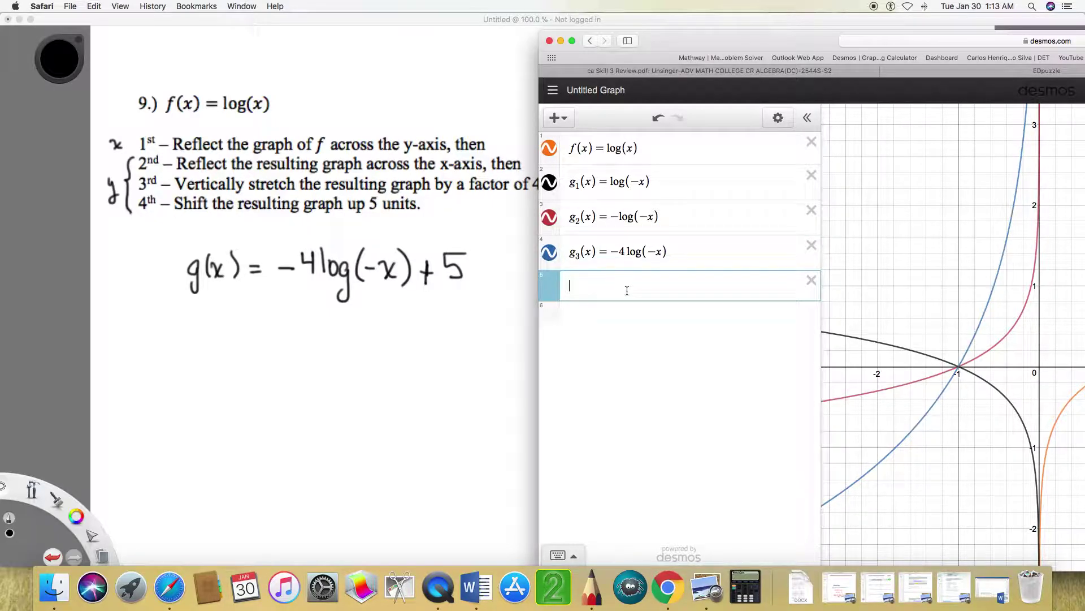
pyautogui.write('g4')
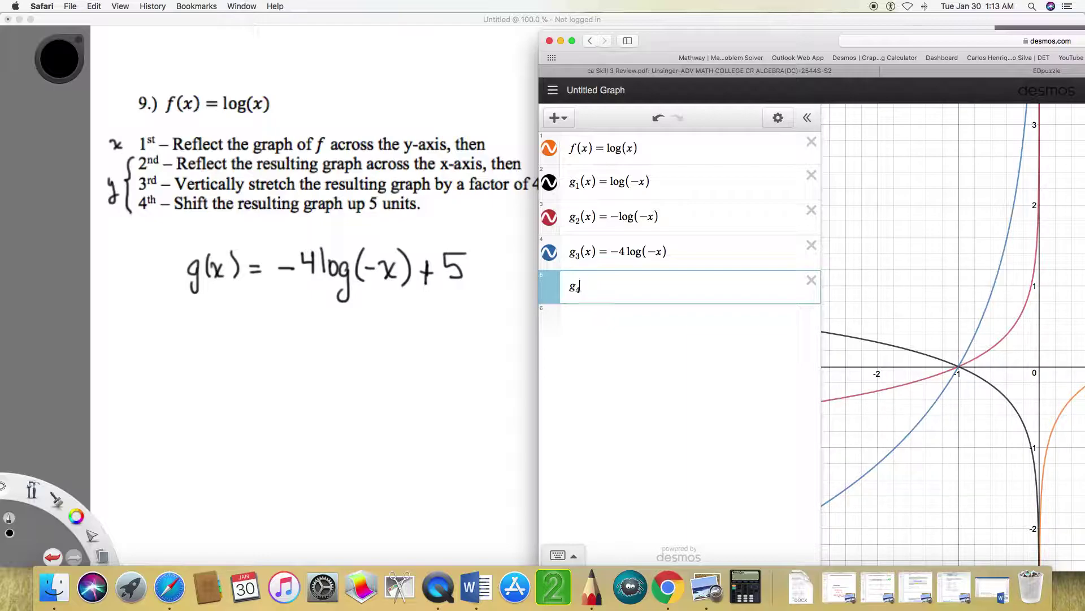
pyautogui.write('(x)')
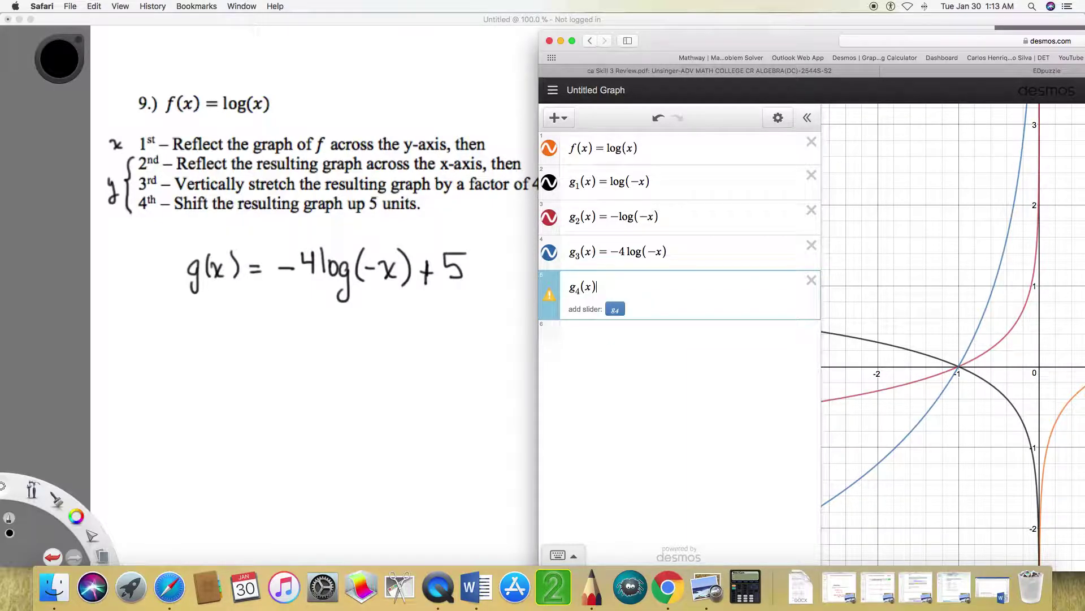
pyautogui.write('=-4')
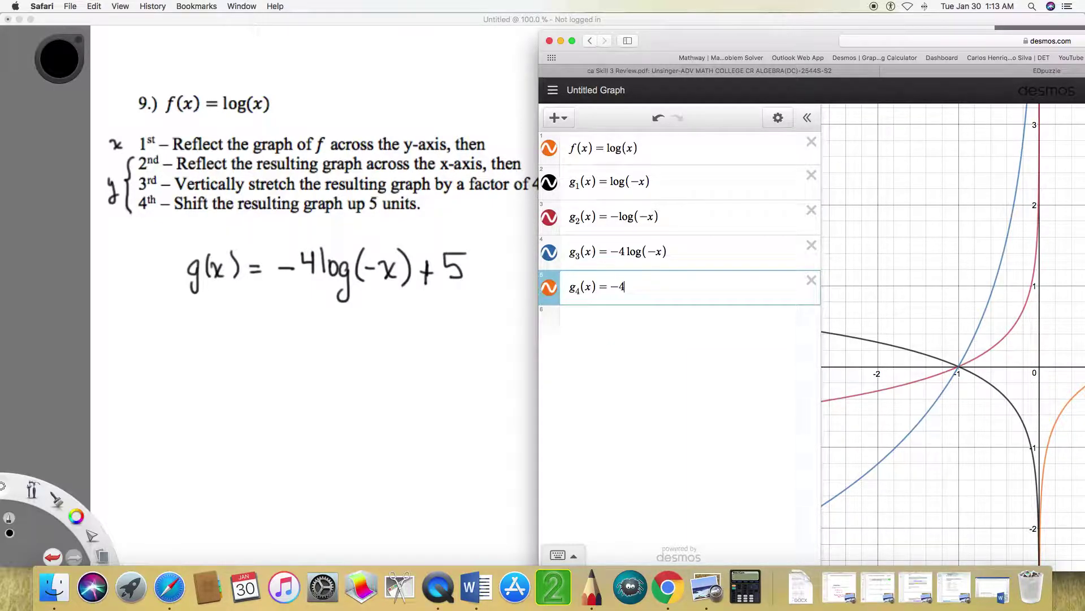
pyautogui.write('log')
pyautogui.write('(')
pyautogui.write('-x')
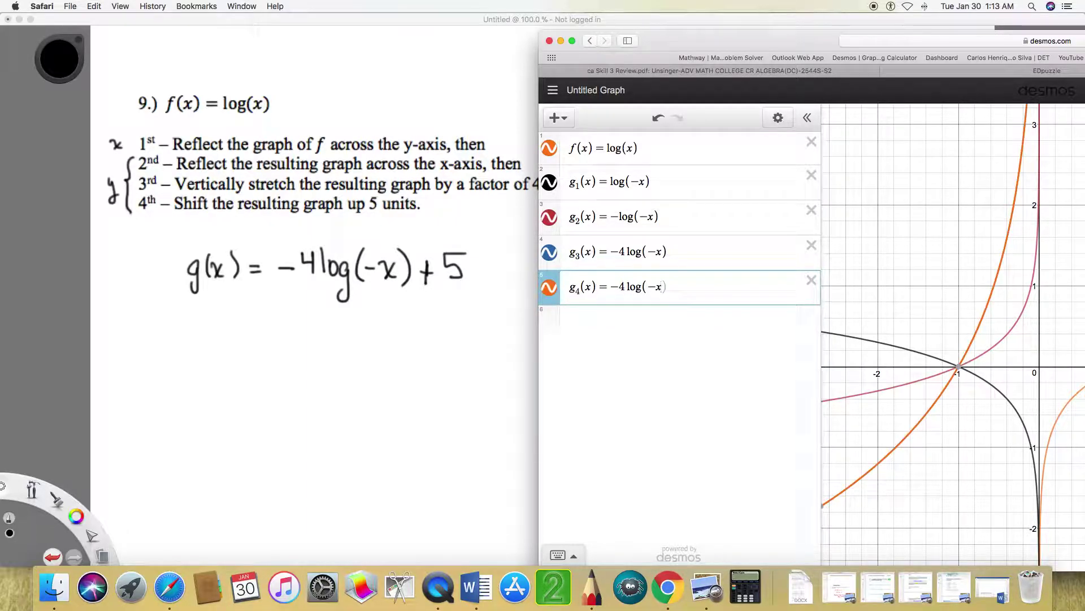
pyautogui.write('+5')
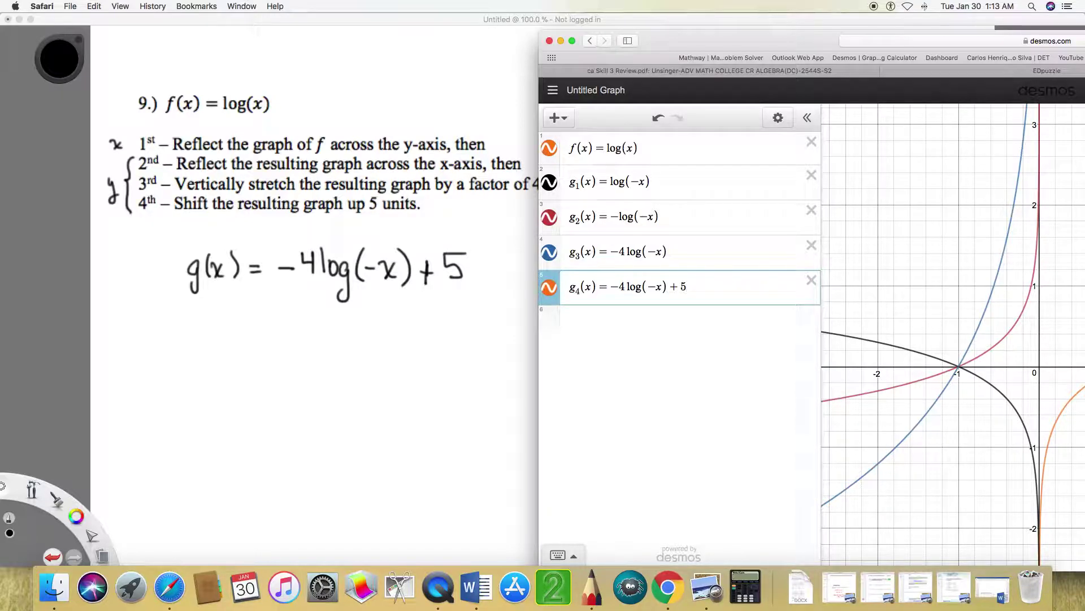
# Step: Hide the g_1 to g_4 curves, leaving only f(x) = log(x), and move the browser window back to uncover the whole graph
pyautogui.click(549, 293)
pyautogui.click(549, 252)
pyautogui.click(549, 216)
pyautogui.click(549, 181)
pyautogui.doubleClick(758, 40)
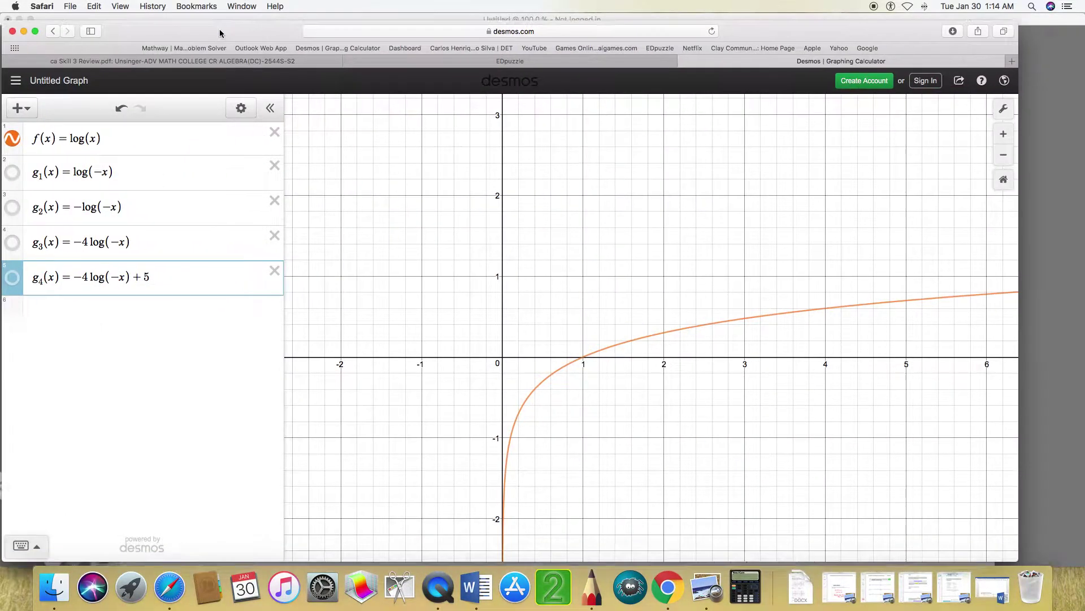
pyautogui.moveTo(630, 327); pyautogui.dragTo(709, 219)
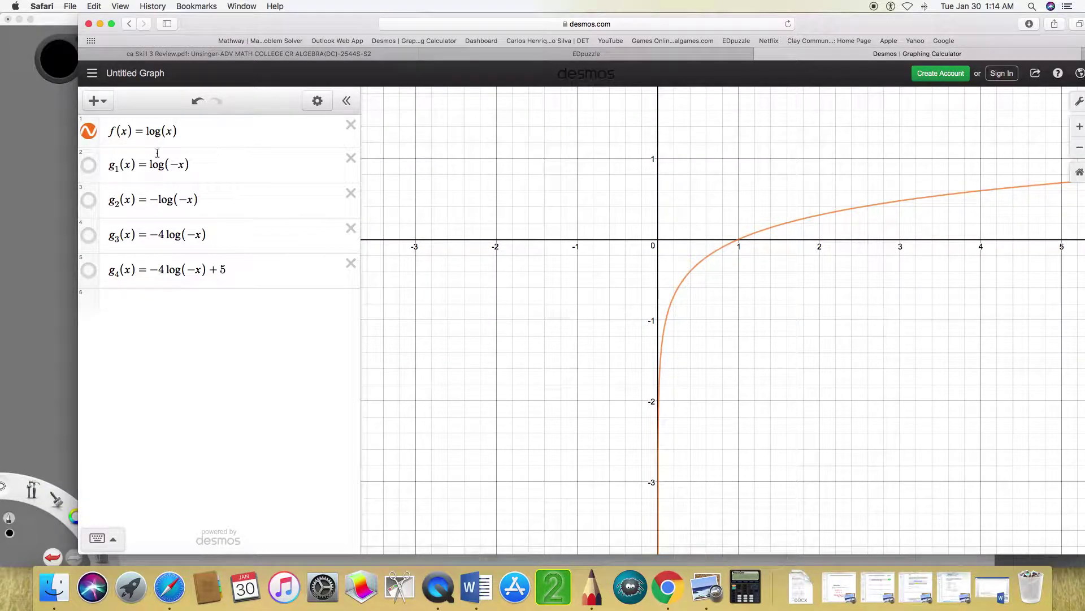
# Step: Alternate the displayed curve between f(x) = log(x) and g_1(x) = log(-x), leaving only g_1(x) shown
pyautogui.click(88, 165)
pyautogui.click(88, 131)
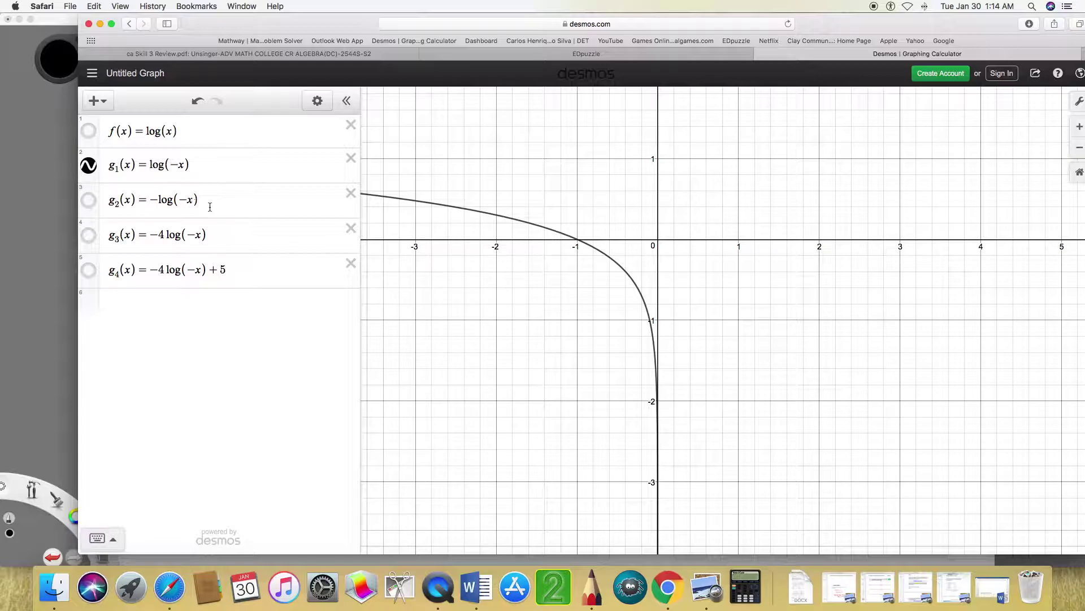
pyautogui.click(89, 136)
pyautogui.click(88, 165)
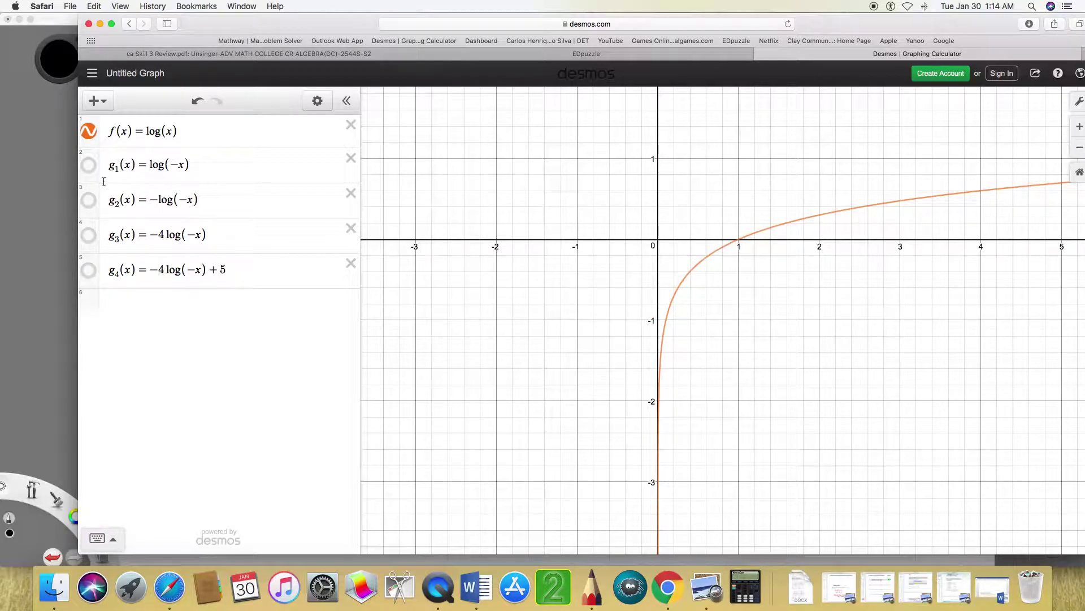
pyautogui.click(89, 164)
pyautogui.click(89, 133)
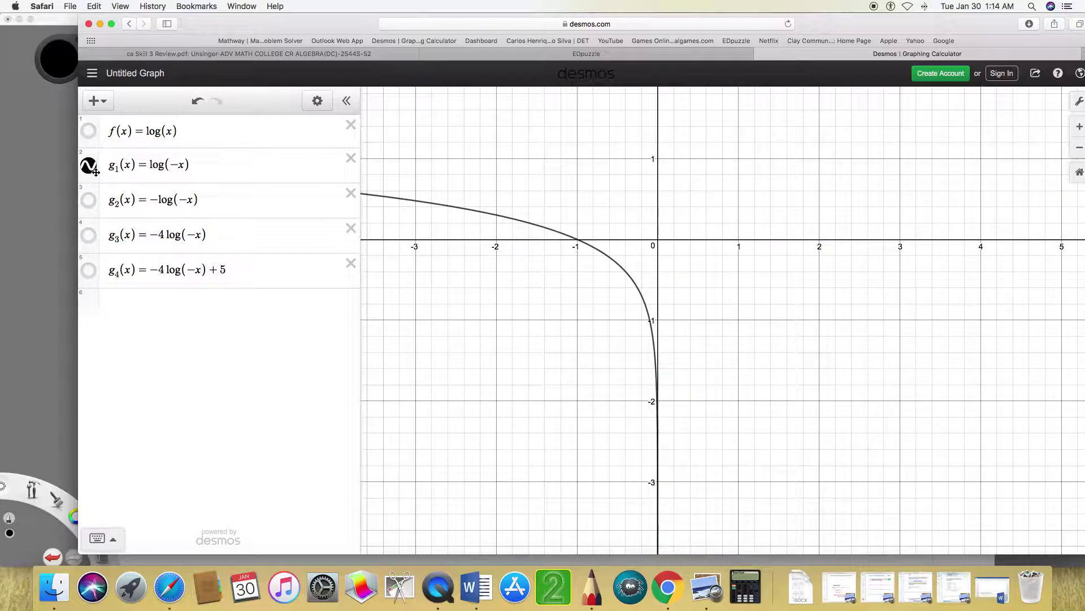
# Step: Display g_2(x) = -log(-x) in place of g_1(x), and examine its point at x = -10
pyautogui.click(88, 200)
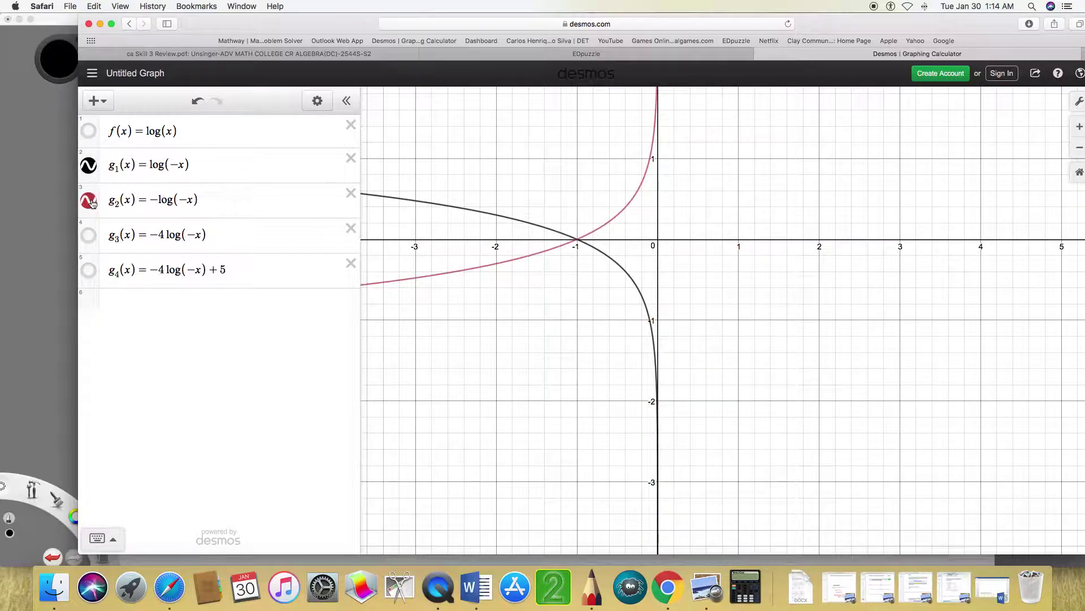
pyautogui.click(88, 165)
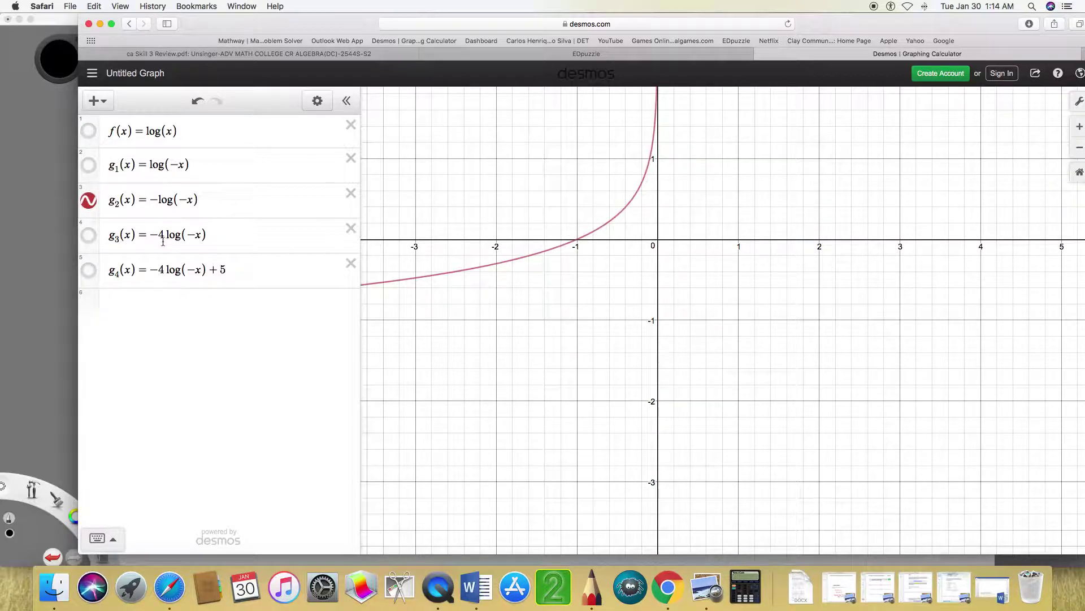
pyautogui.moveTo(628, 286); pyautogui.dragTo(656, 375)
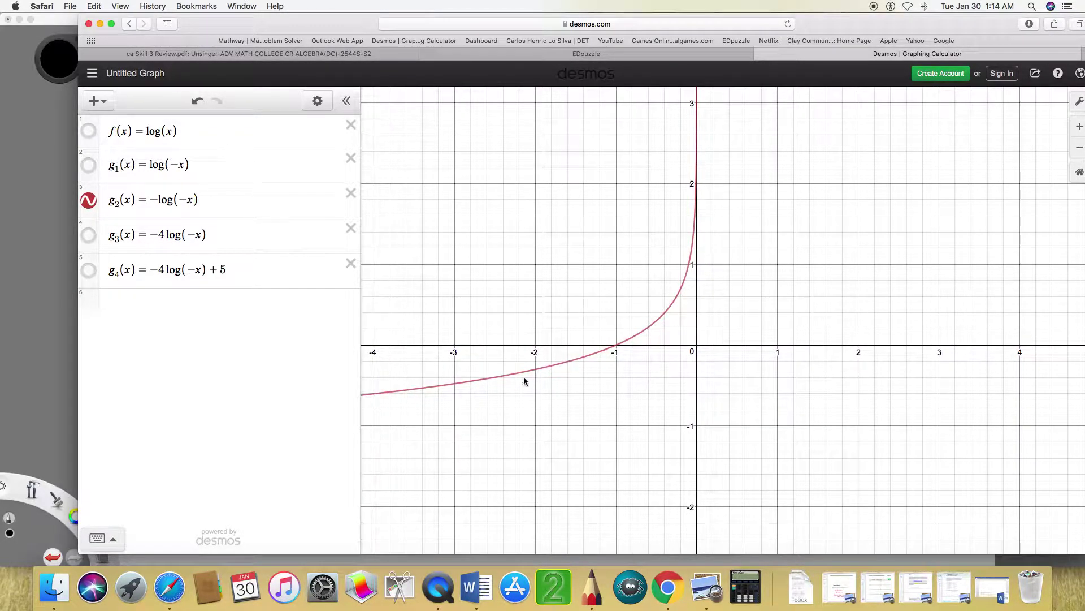
pyautogui.moveTo(487, 413); pyautogui.dragTo(732, 345)
pyautogui.moveTo(475, 365); pyautogui.dragTo(728, 370)
pyautogui.moveTo(616, 384); pyautogui.dragTo(763, 369)
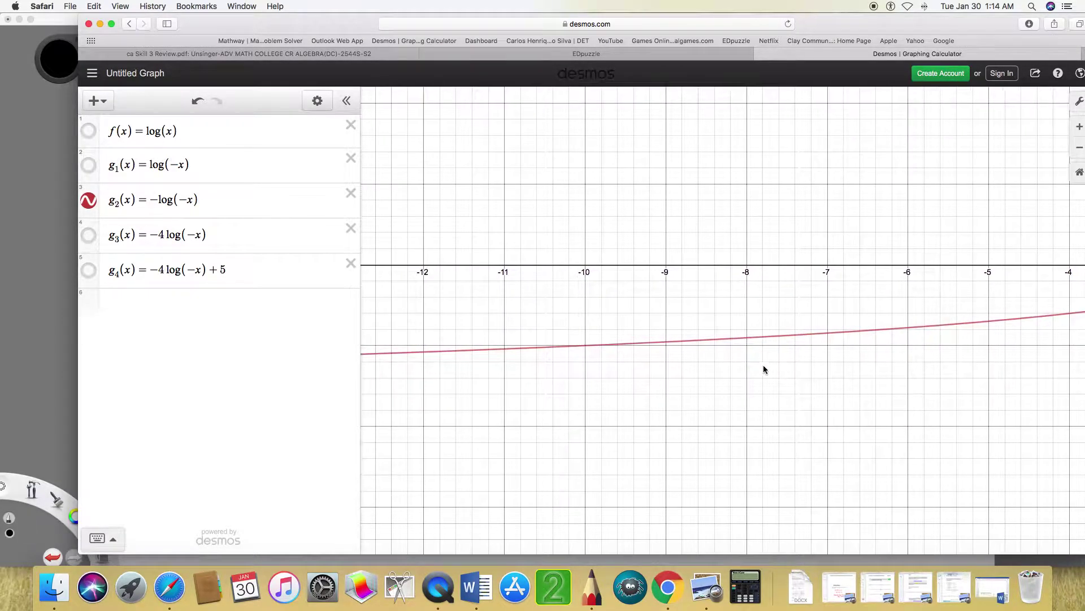
pyautogui.click(586, 345)
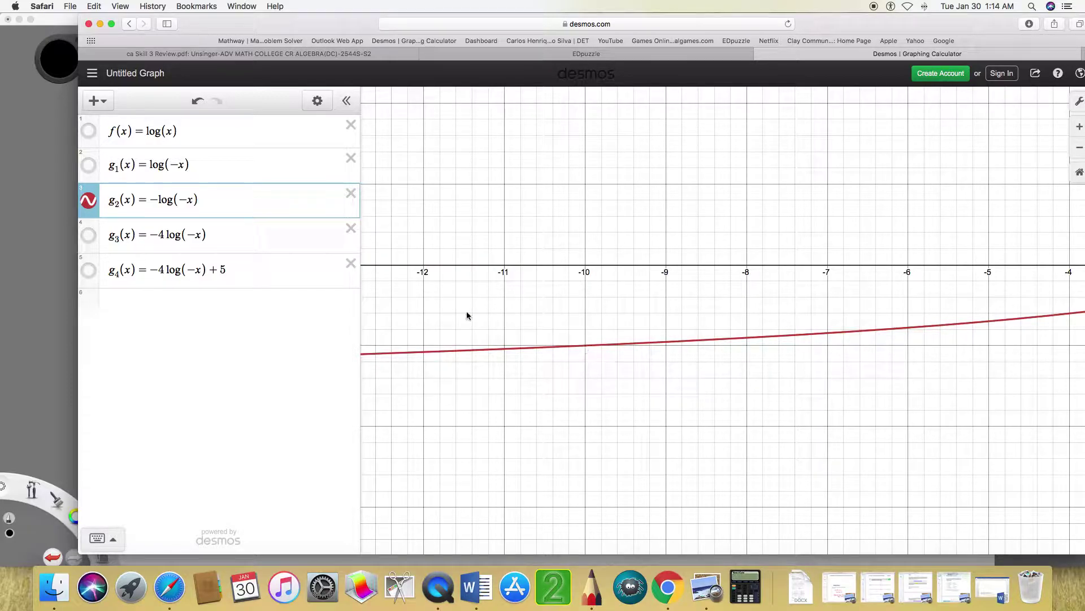
# Step: Display g_3(x) = -4log(-x) together with g_2(x), and compare the points on both curves at x = -10
pyautogui.click(89, 235)
pyautogui.click(89, 200)
pyautogui.moveTo(546, 423); pyautogui.dragTo(549, 335)
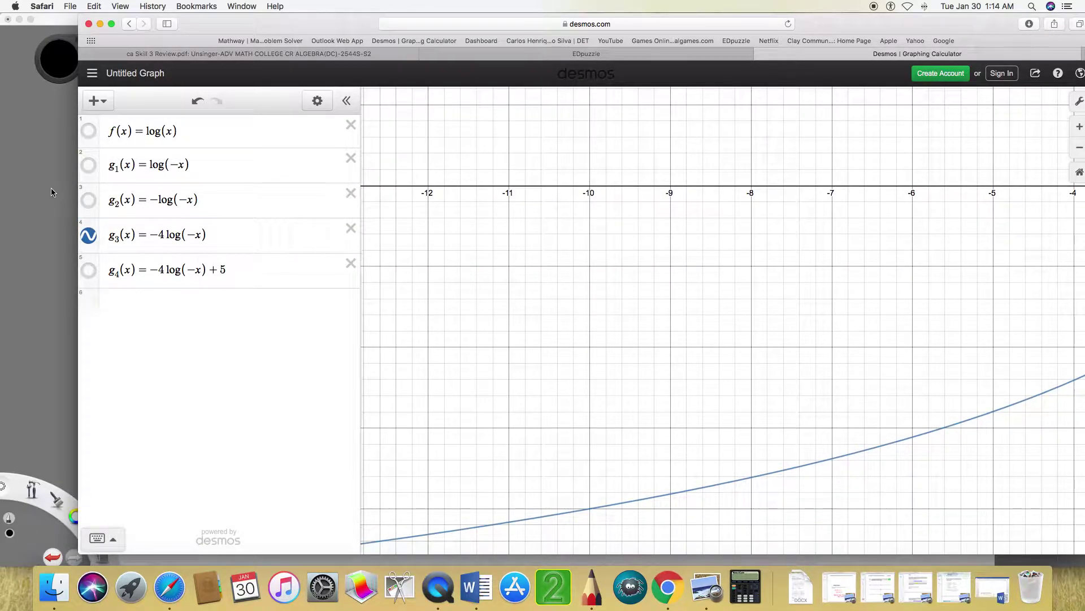
pyautogui.click(89, 200)
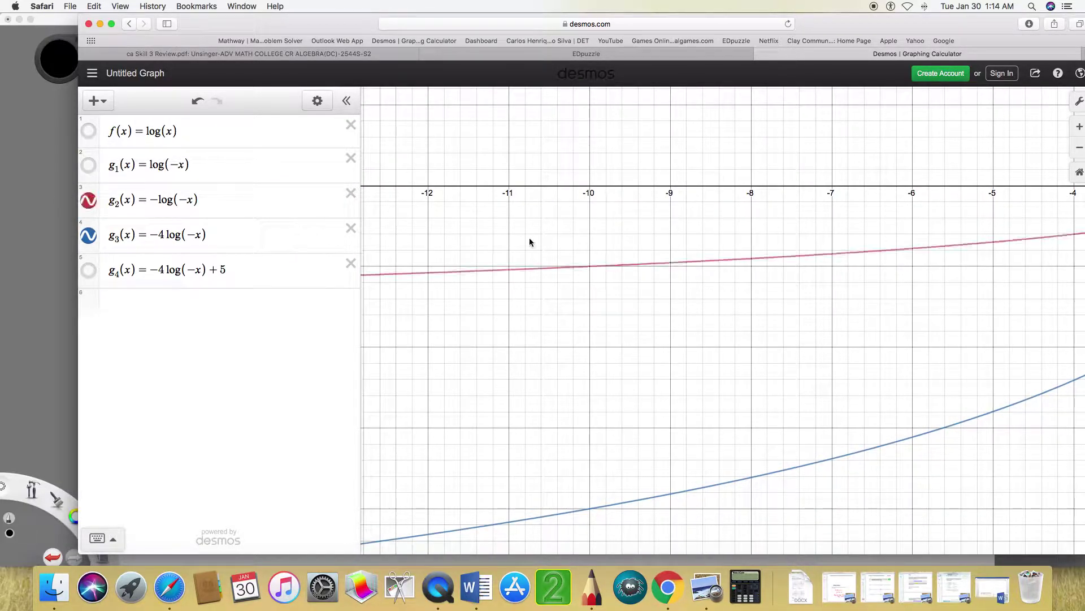
pyautogui.click(590, 265)
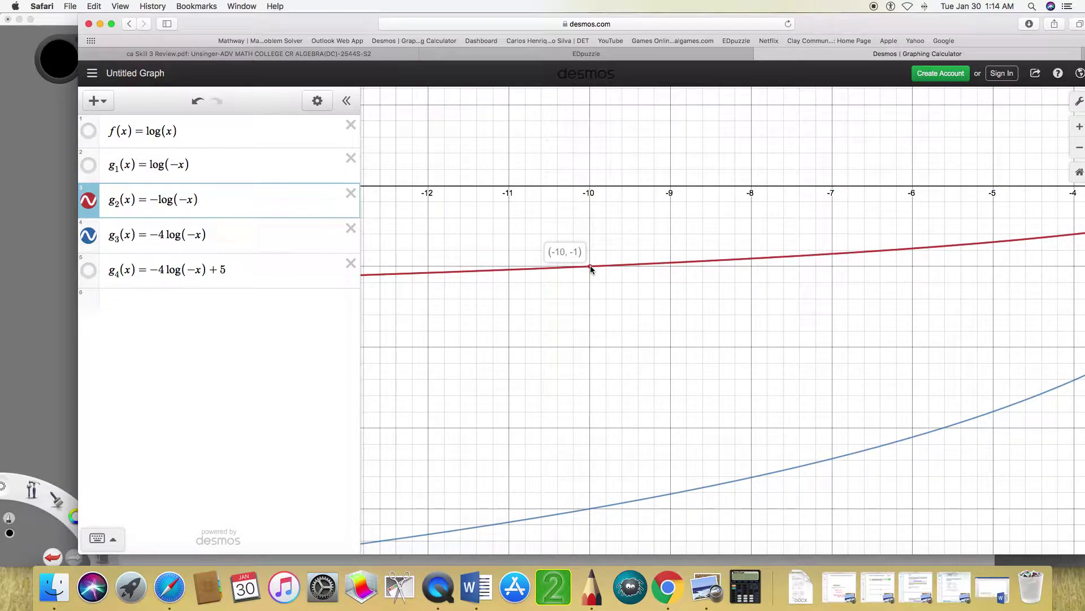
pyautogui.click(590, 507)
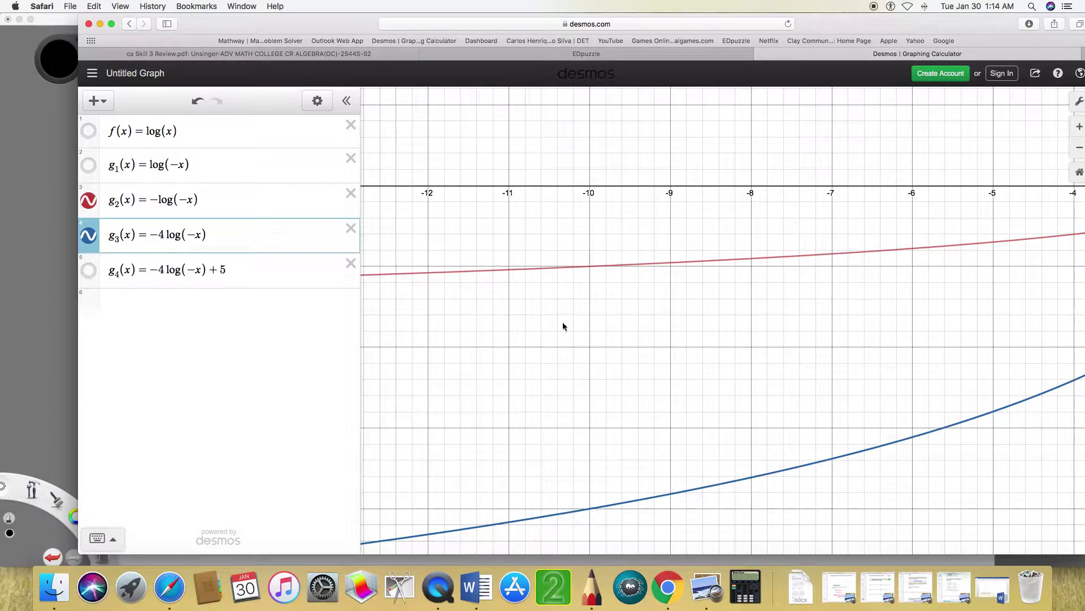
# Step: Hide g_2(x) = -log(-x) and examine the point on g_3(x) = -4log(-x) at x = -10
pyautogui.click(89, 204)
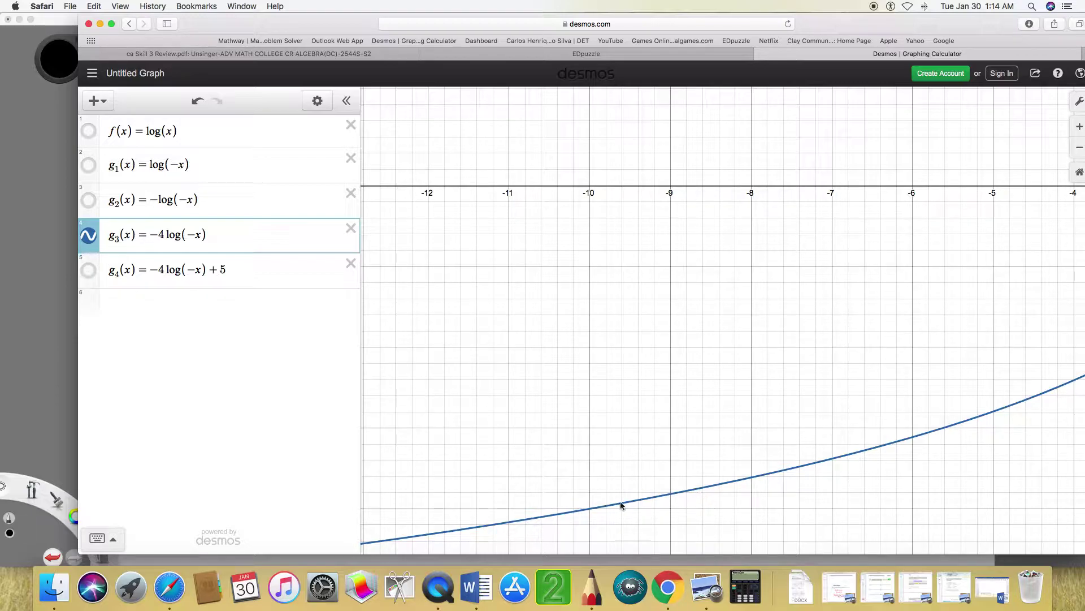
pyautogui.click(589, 508)
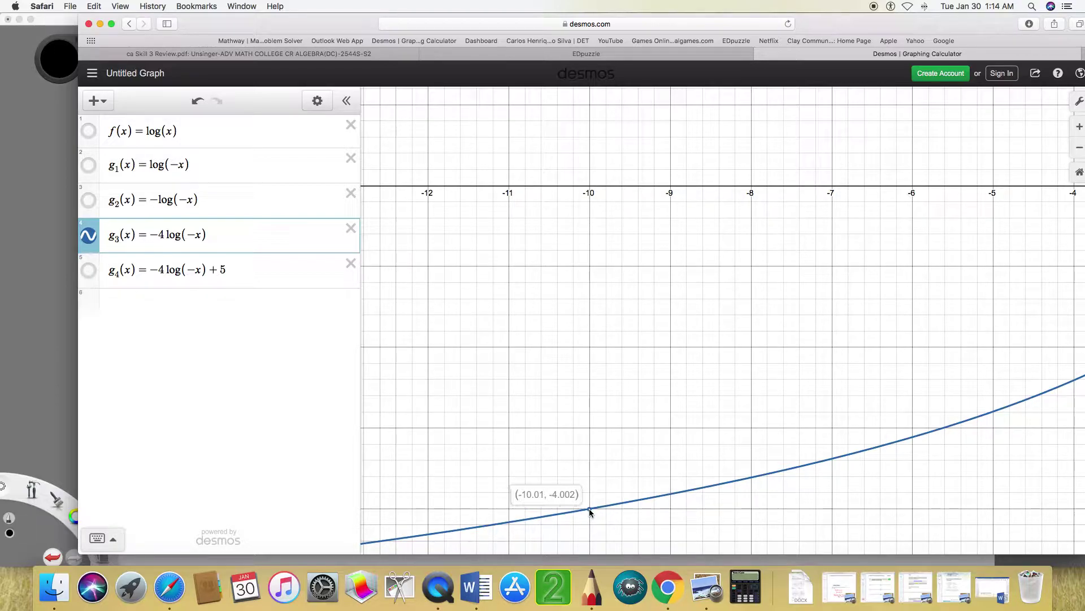
pyautogui.moveTo(589, 508); pyautogui.dragTo(590, 508)
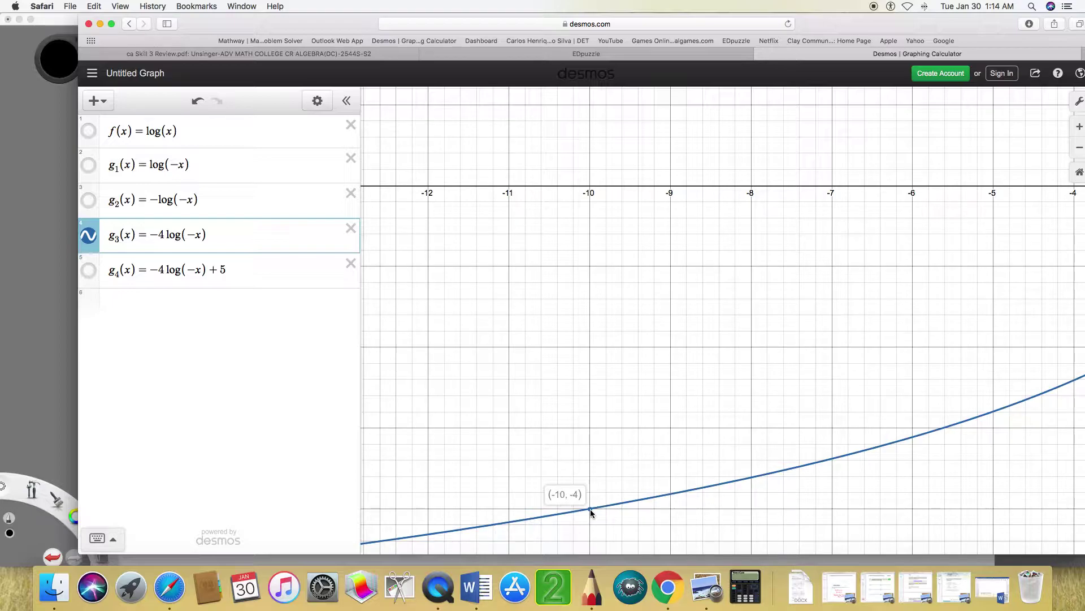
pyautogui.moveTo(590, 509); pyautogui.dragTo(591, 508)
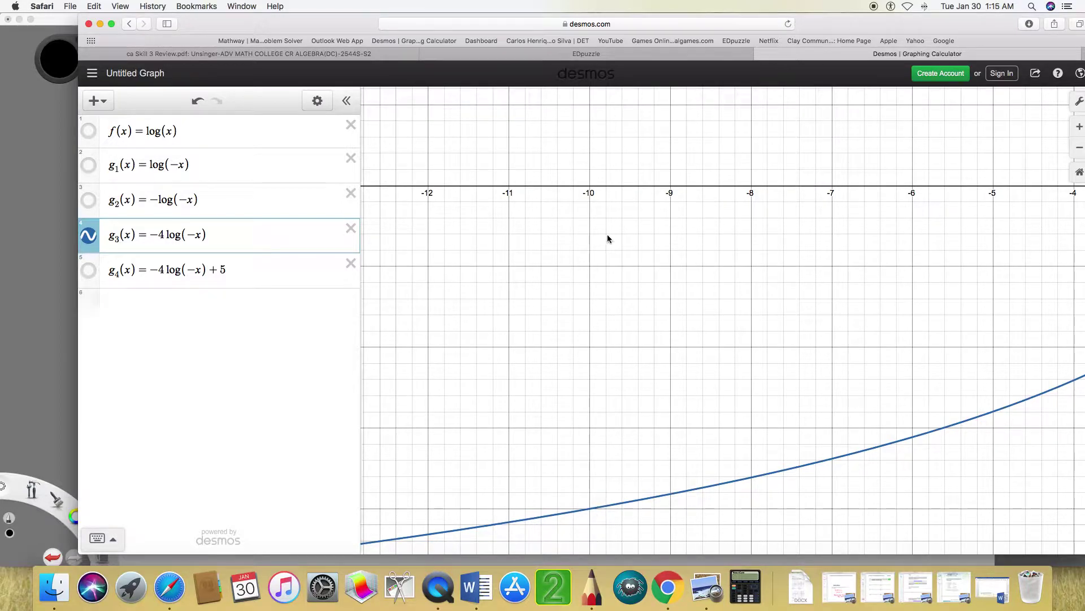
# Step: Display g_4(x) = -4log(-x) + 5 in place of g_3(x), examining its point at x = -10
pyautogui.click(89, 270)
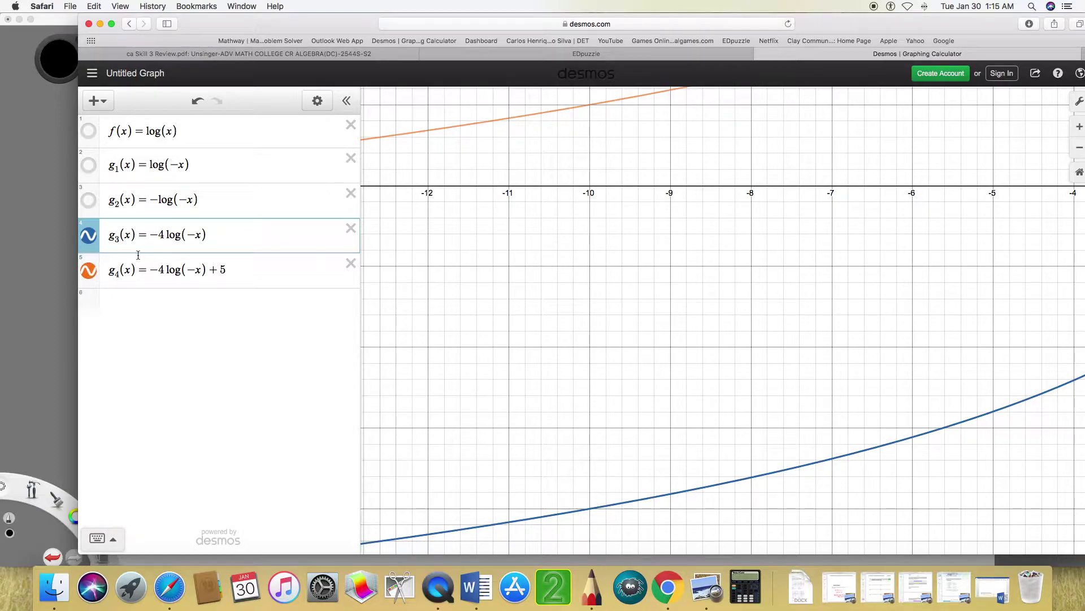
pyautogui.moveTo(589, 103); pyautogui.dragTo(589, 104)
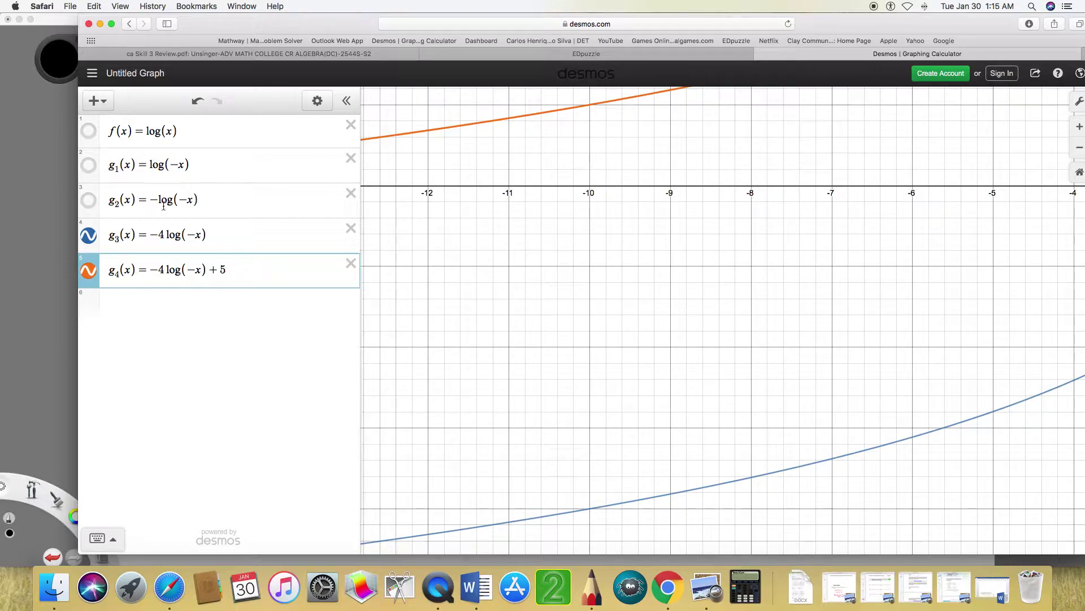
pyautogui.click(89, 235)
# Step: Display f(x) = log(x) together with g_4(x) and fit both whole curves around the origin in one view for comparison
pyautogui.click(89, 131)
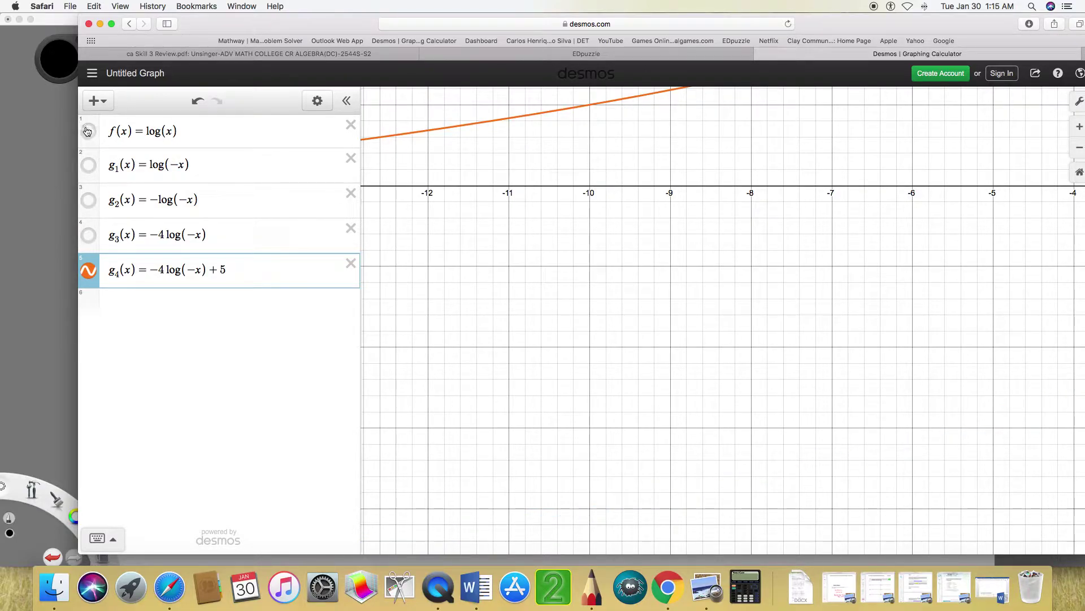
pyautogui.moveTo(722, 265); pyautogui.dragTo(451, 290)
pyautogui.moveTo(973, 313); pyautogui.dragTo(606, 300)
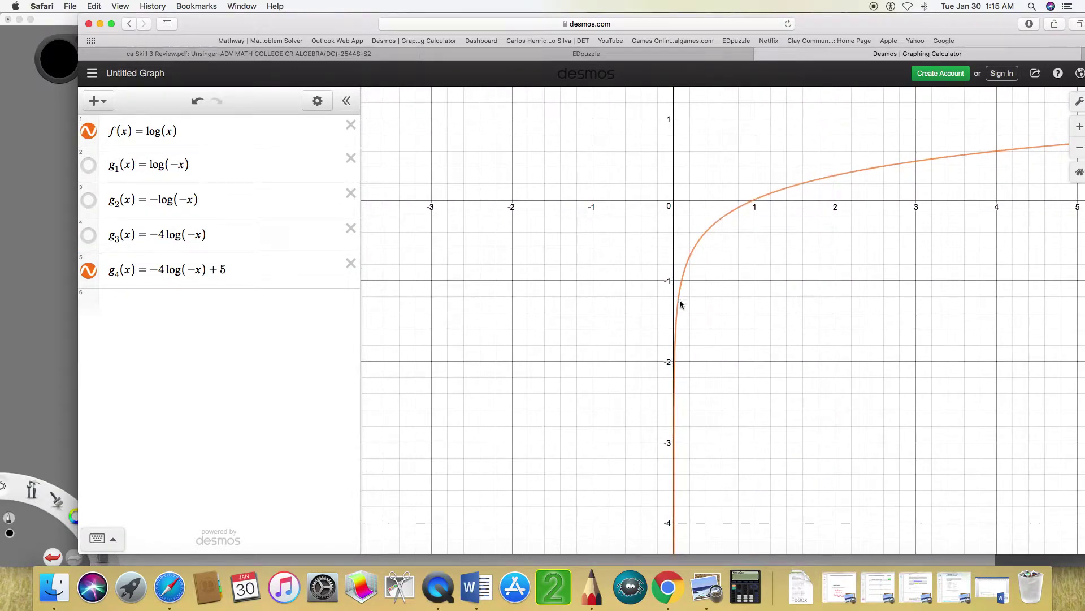
pyautogui.moveTo(865, 307); pyautogui.dragTo(713, 349)
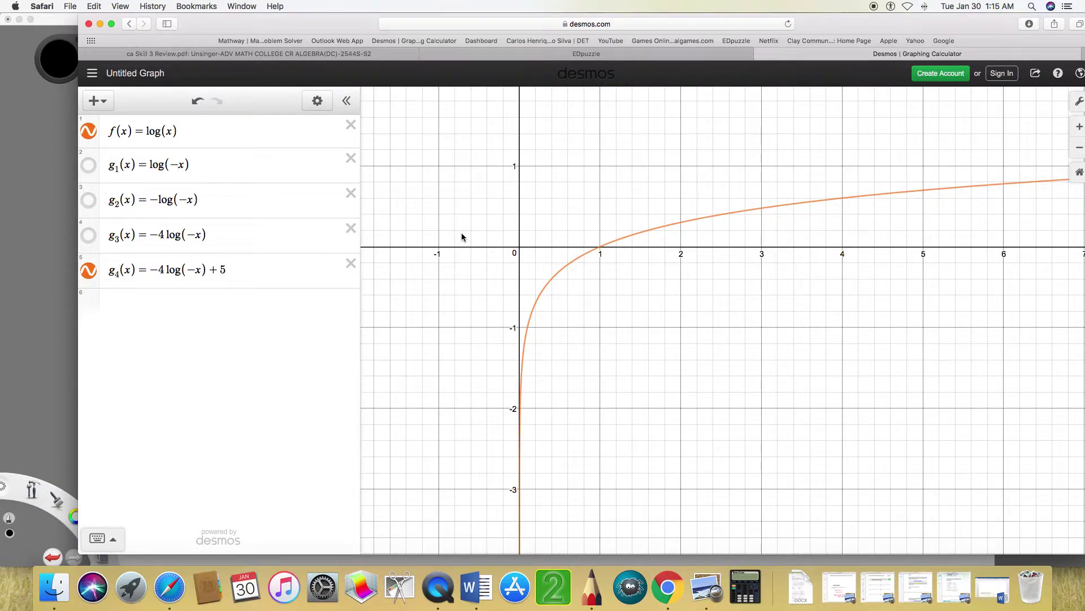
pyautogui.moveTo(439, 215); pyautogui.dragTo(654, 300)
pyautogui.moveTo(516, 208)
pyautogui.mouseDown()
pyautogui.moveTo(713, 277)
pyautogui.moveTo(1043, 329)
pyautogui.mouseUp()
pyautogui.moveTo(791, 380); pyautogui.dragTo(1074, 290)
pyautogui.moveTo(813, 320); pyautogui.dragTo(985, 330)
pyautogui.scroll(-10, 904, 334)
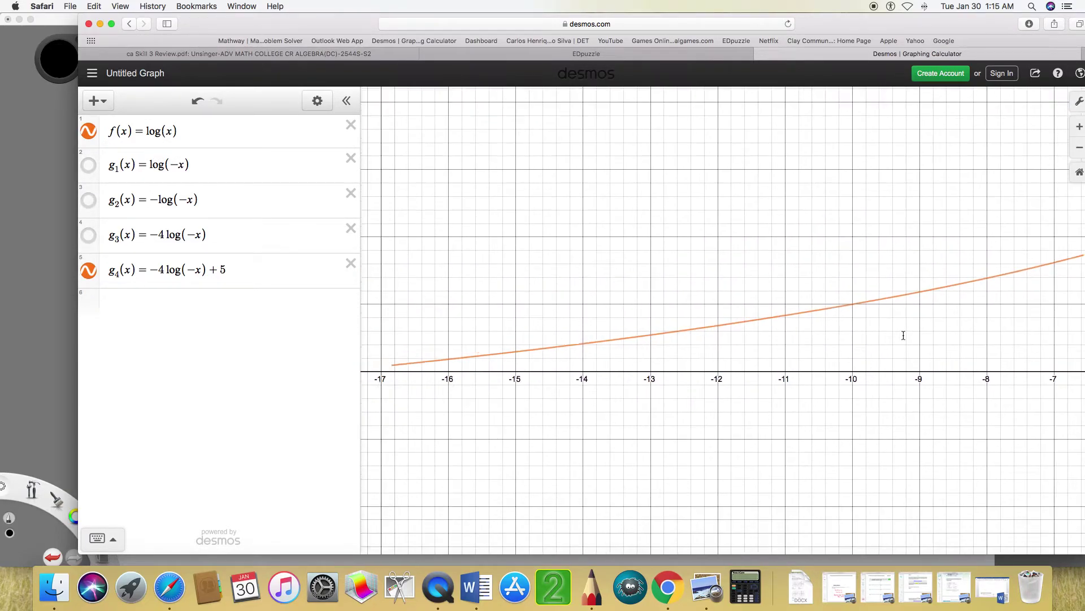
pyautogui.moveTo(844, 373); pyautogui.dragTo(680, 374)
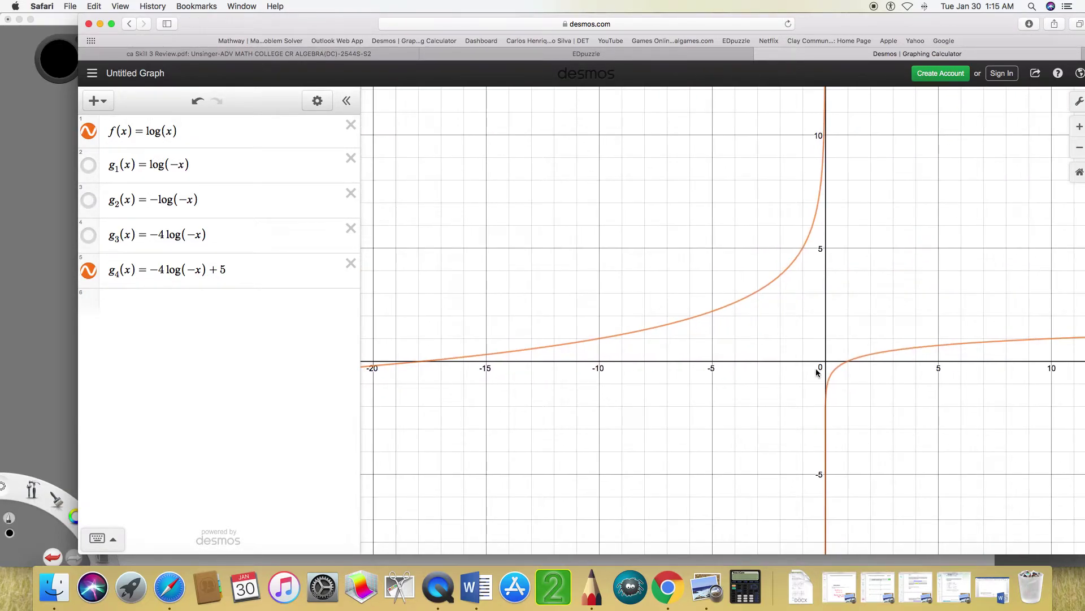